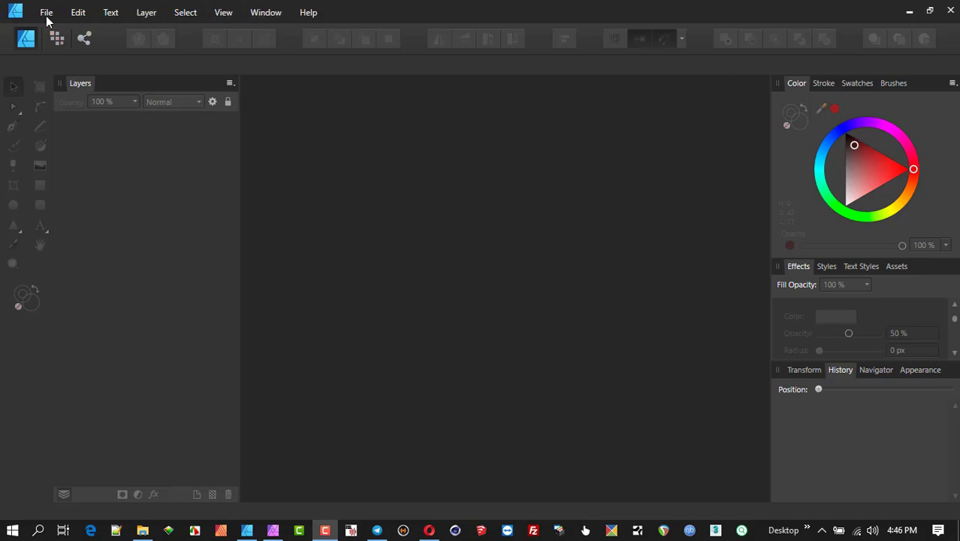
Bring up the Open dialog through the File menu to browse the Book Mockup folder
left_click(48, 13)
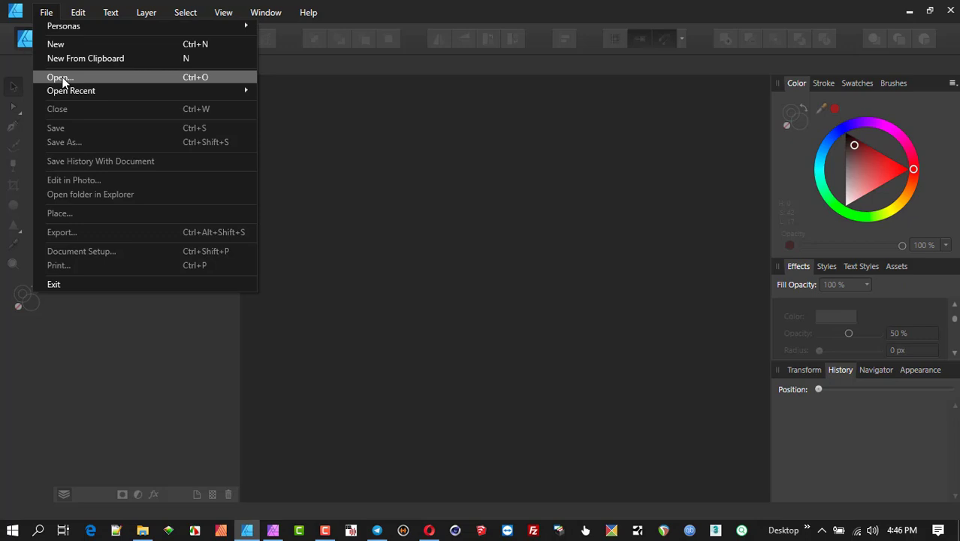
left_click(62, 79)
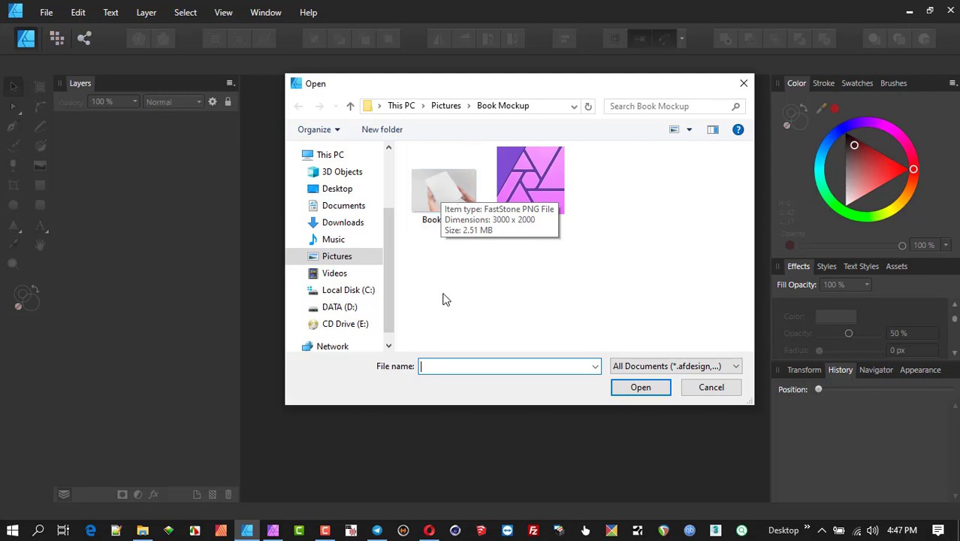
Open Booklet.png from the Book Mockup folder
double_click(445, 199)
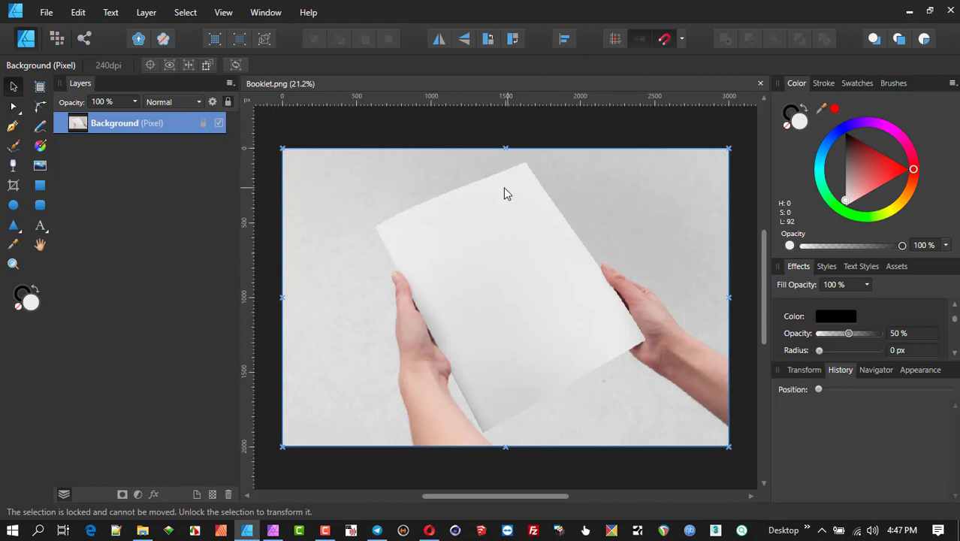
Unlock the booklet photo's Background layer
left_click(203, 125)
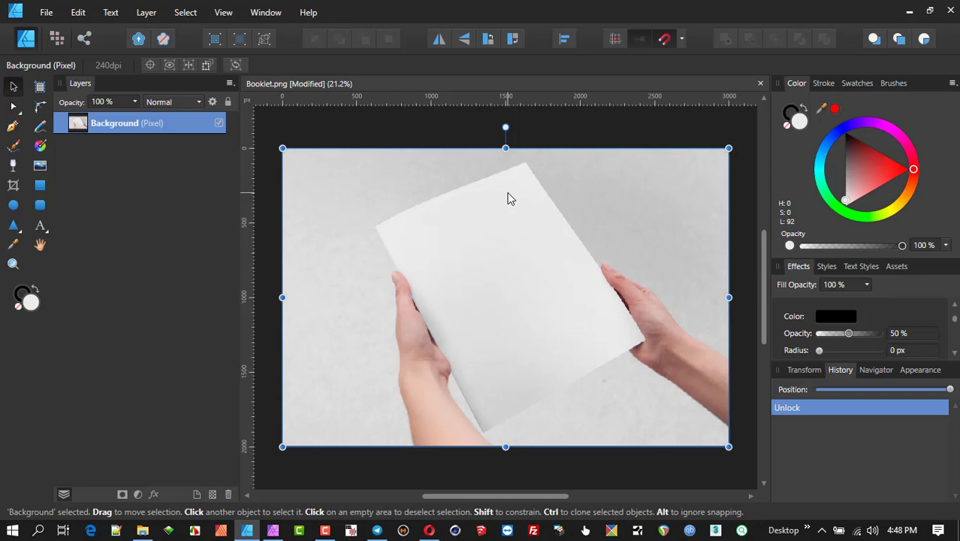
With the Pen Tool, place points at the booklet paper's top and left corners
left_click(440, 133)
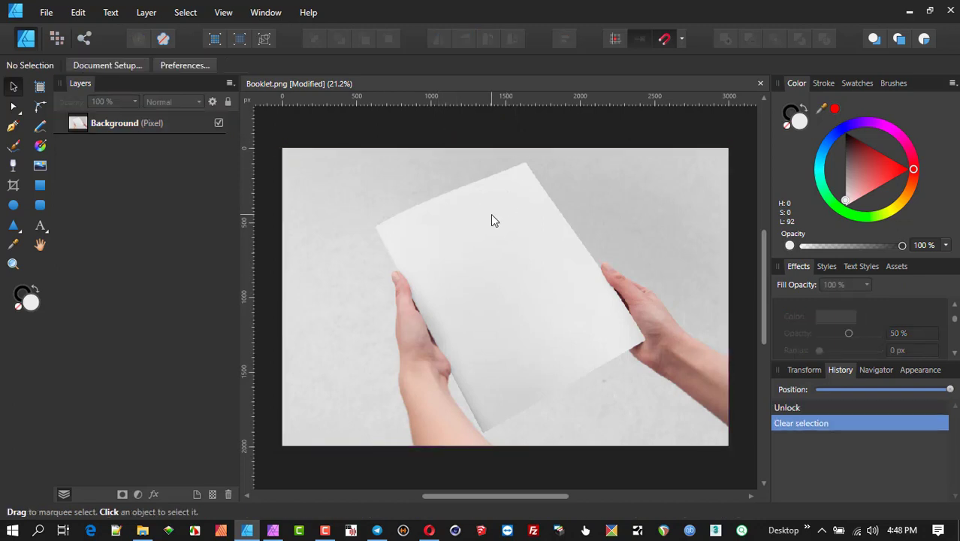
left_click(601, 211)
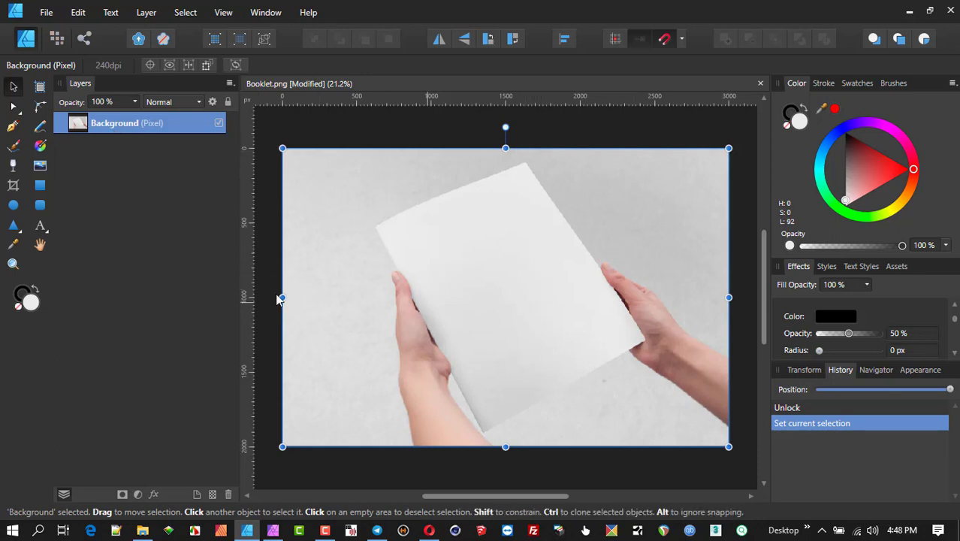
left_click(12, 126)
scroll(496, 248, "up", 2)
scroll(498, 271, "up", 2)
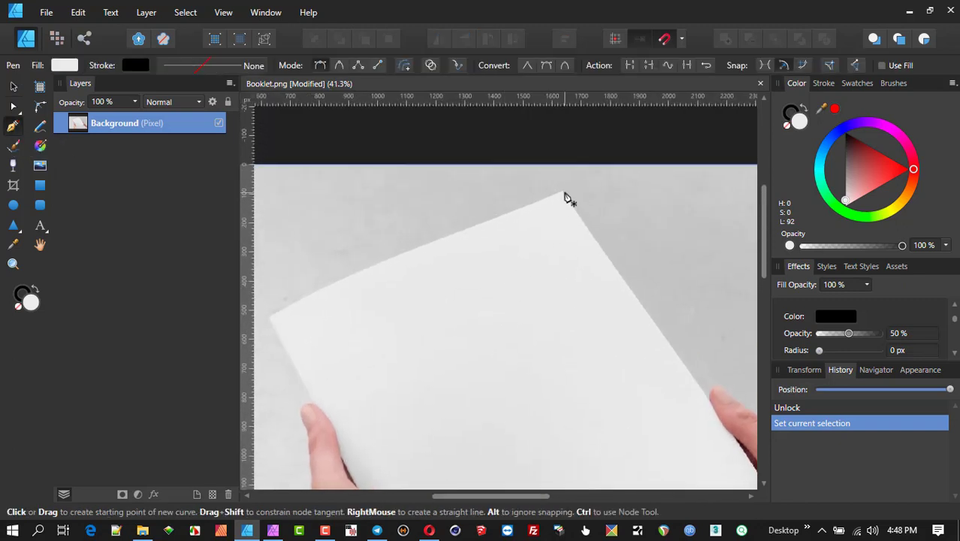
left_click(563, 190)
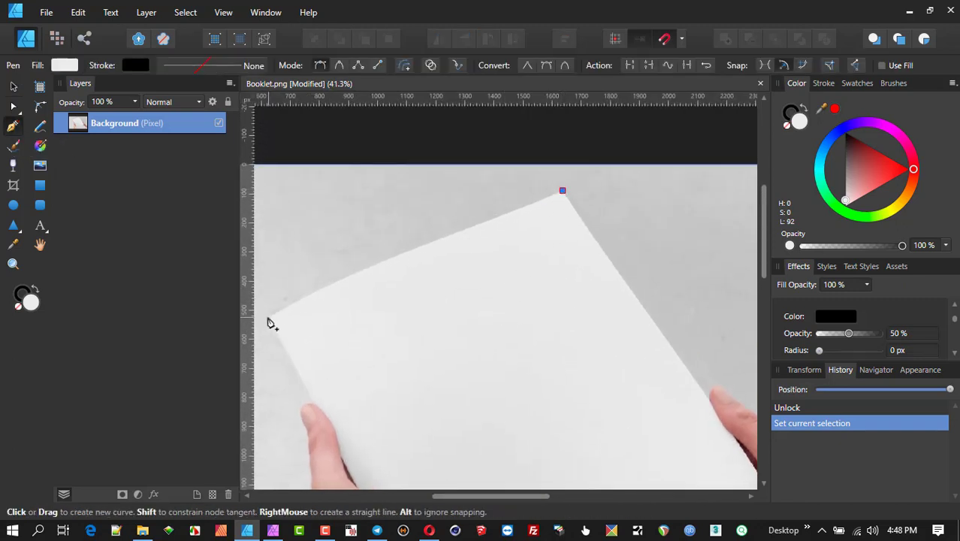
left_click(268, 316)
Add points at the paper's bottom and right corners and close the outline at the start point
scroll(420, 300, "down", 2)
scroll(418, 298, "down", 5)
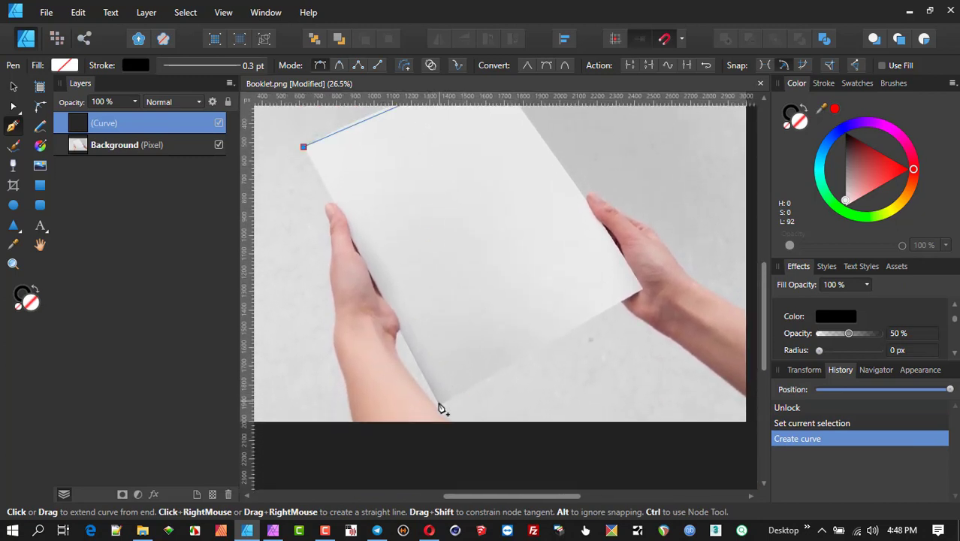
left_click(440, 405)
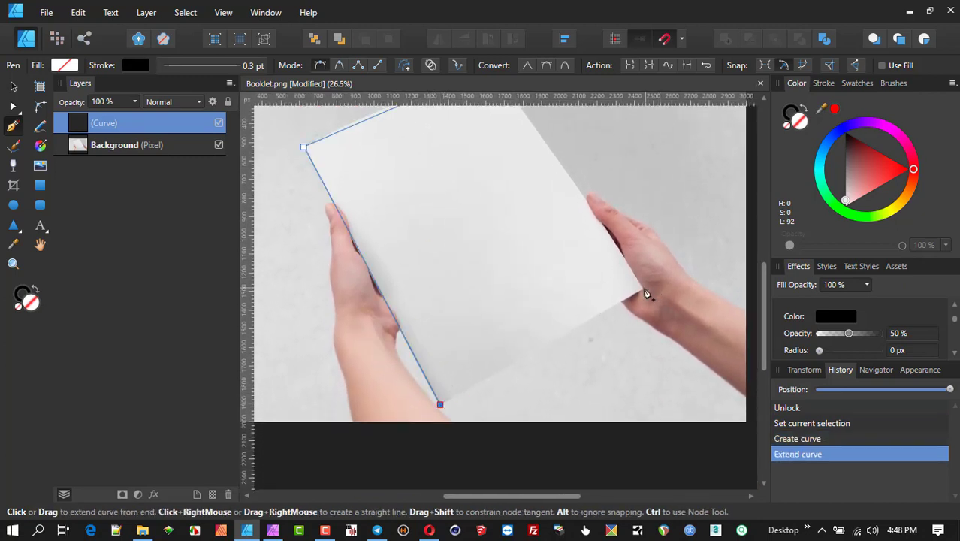
left_click(644, 288)
left_click_drag(531, 181, 571, 272)
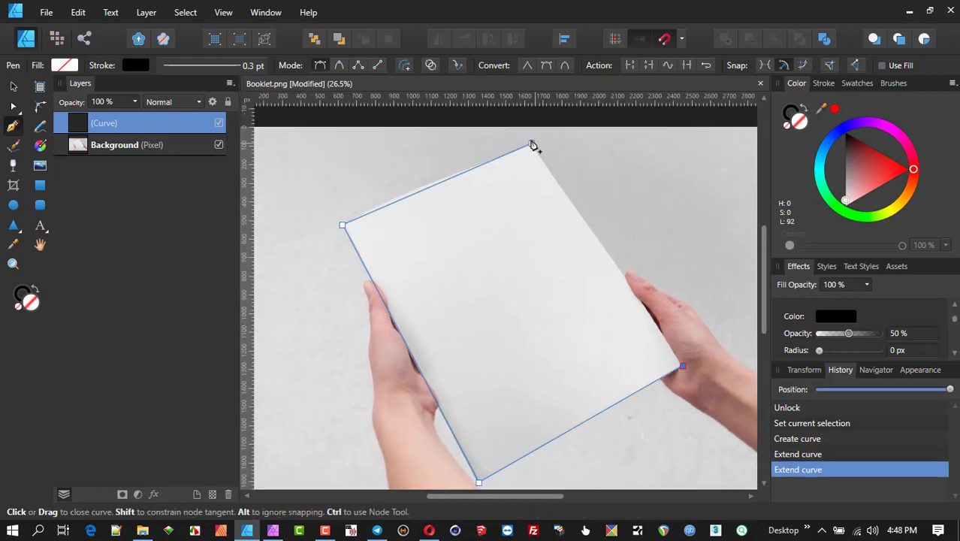
left_click(531, 144)
scroll(385, 225, "up", 3, "ctrl")
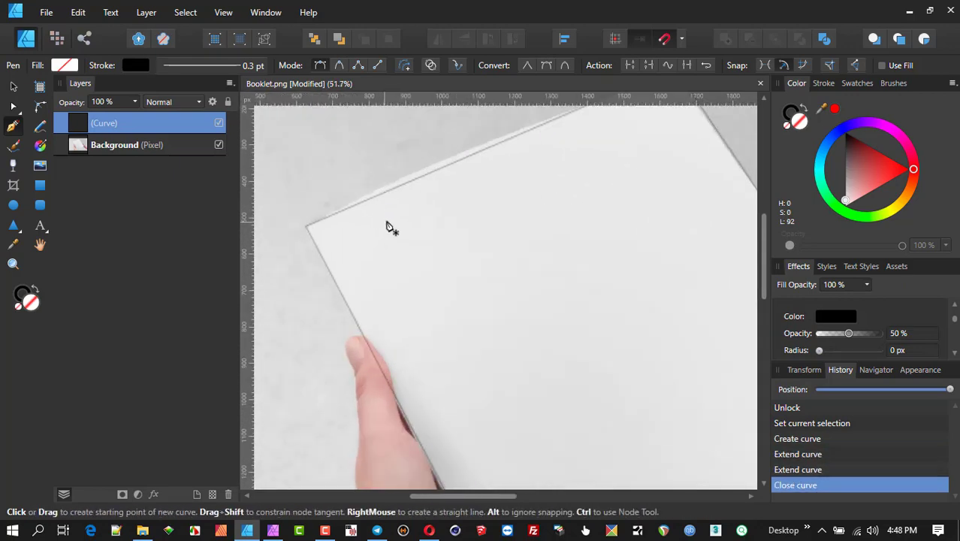
scroll(402, 260, "up", 2)
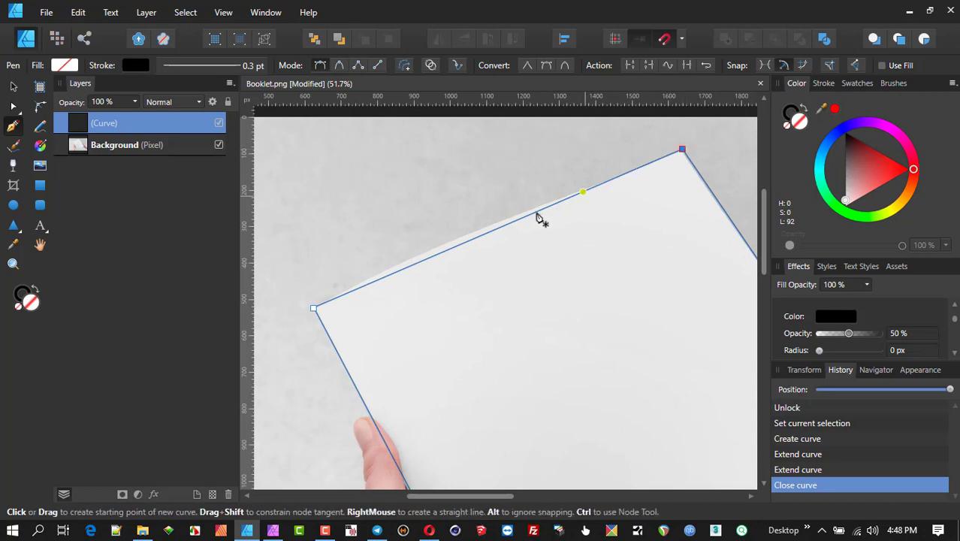
With the Node Tool, match the outline's top-left and top edges to the paper, adding a node
left_click(13, 106)
left_click_drag(445, 255, 403, 265)
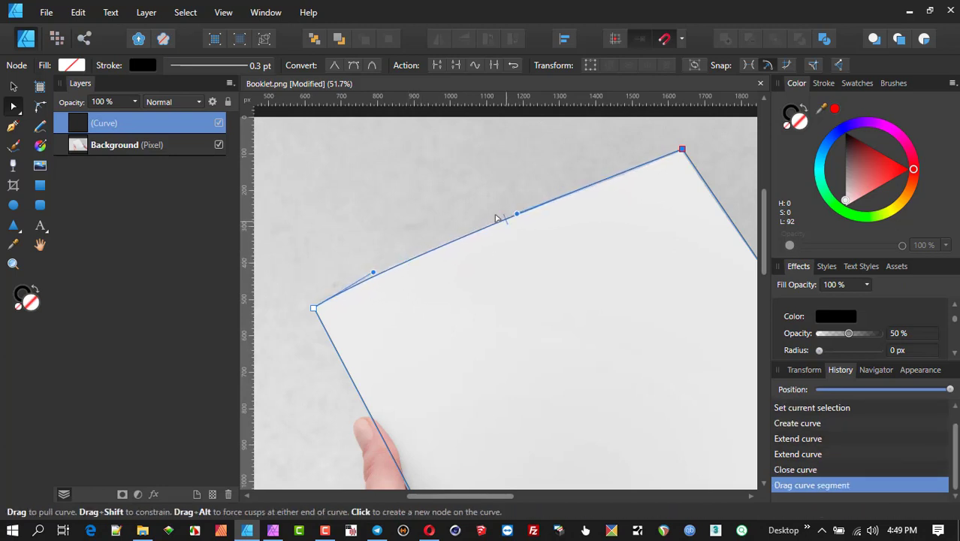
left_click(504, 220)
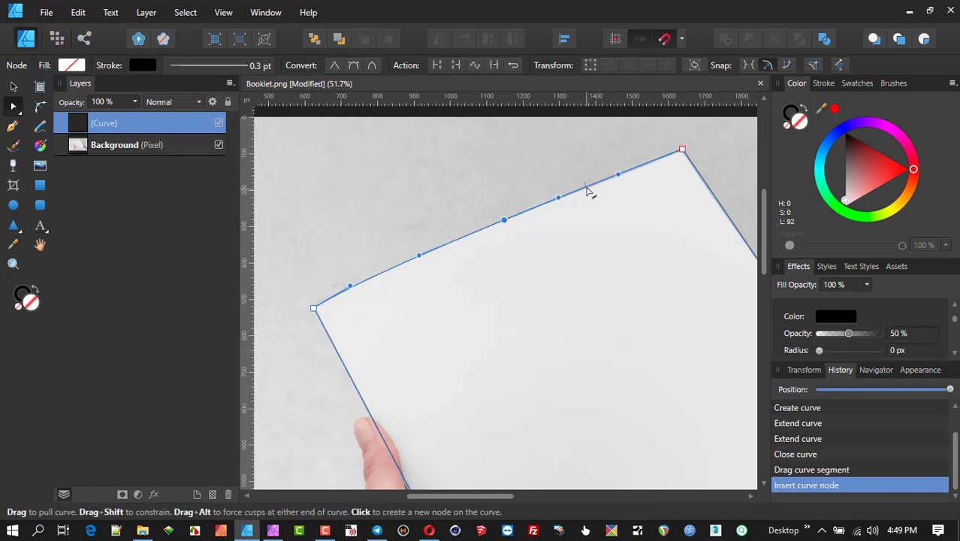
left_click_drag(591, 191, 593, 197)
scroll(582, 225, "down", 4)
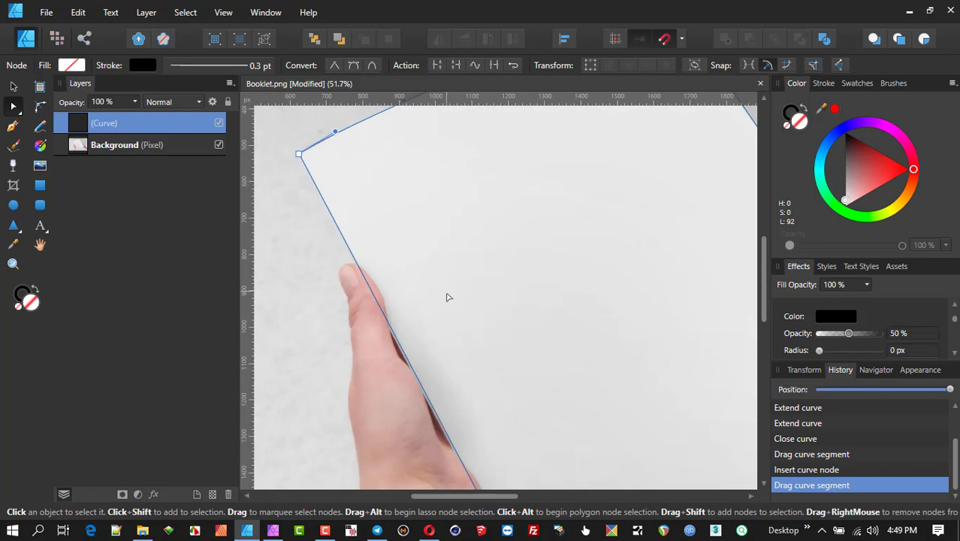
scroll(446, 298, "down", 2)
scroll(450, 242, "left", 1)
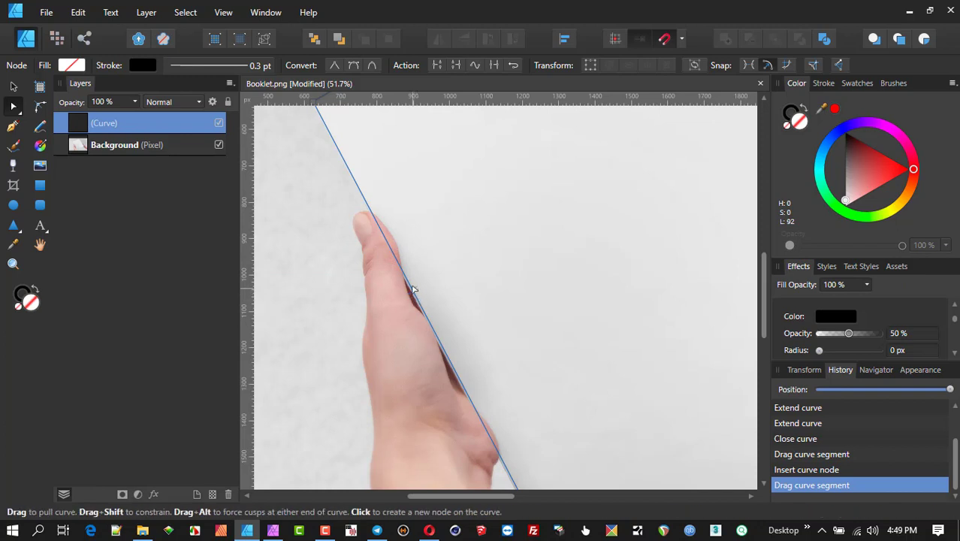
Add nodes on the left edge and bend the outline around the left thumb
left_click(370, 211)
left_click(404, 276)
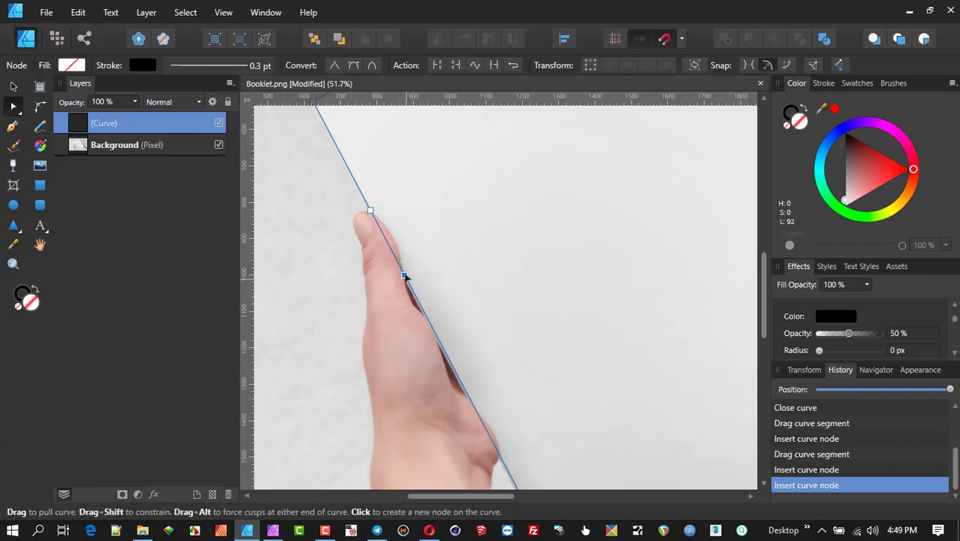
left_click_drag(388, 243, 399, 245)
scroll(406, 280, "up", 5)
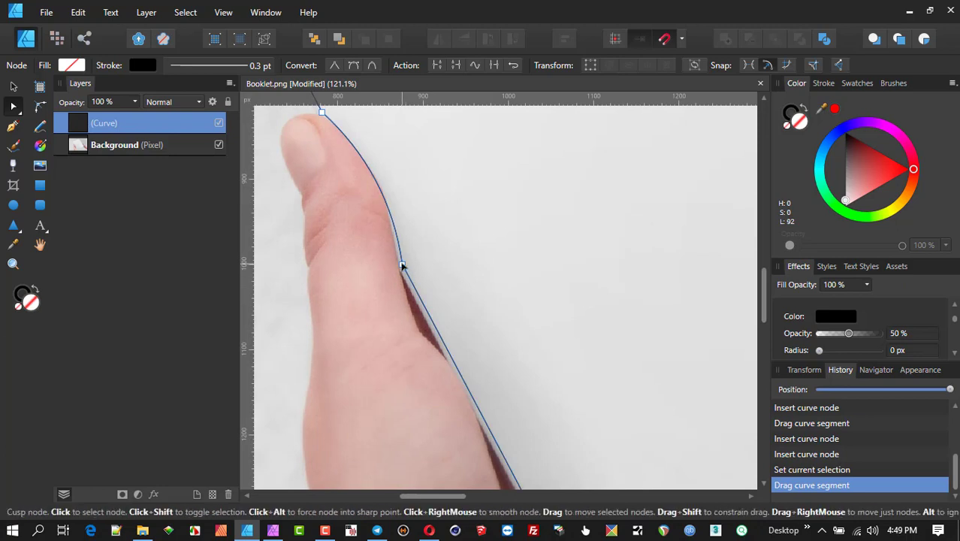
left_click(402, 268)
left_click_drag(366, 152, 382, 165)
left_click_drag(432, 273, 408, 224)
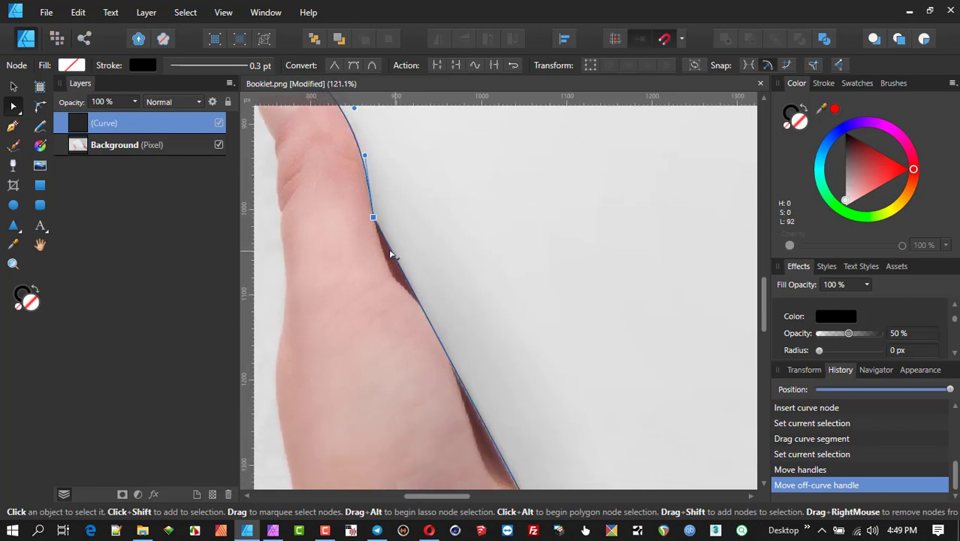
left_click(423, 309)
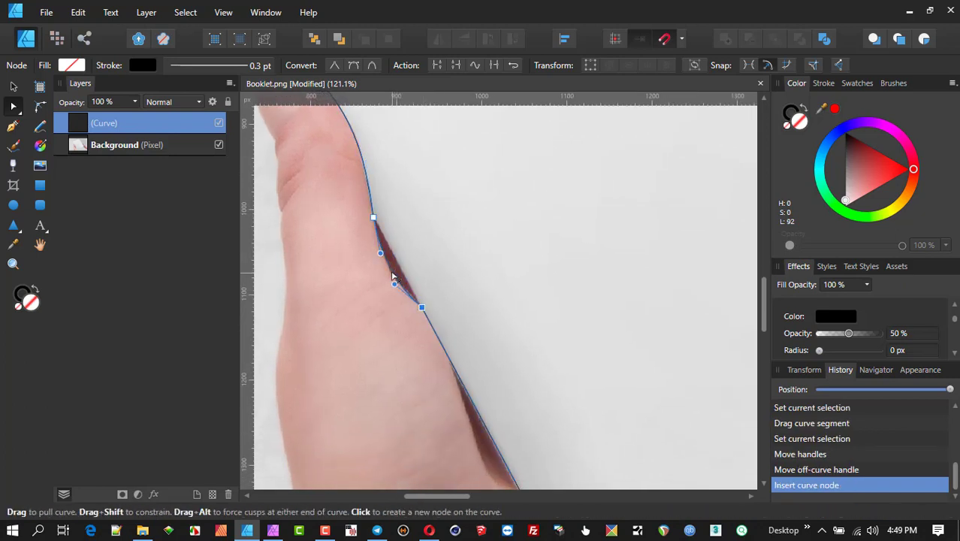
left_click_drag(392, 276, 394, 282)
scroll(489, 311, "down", 1)
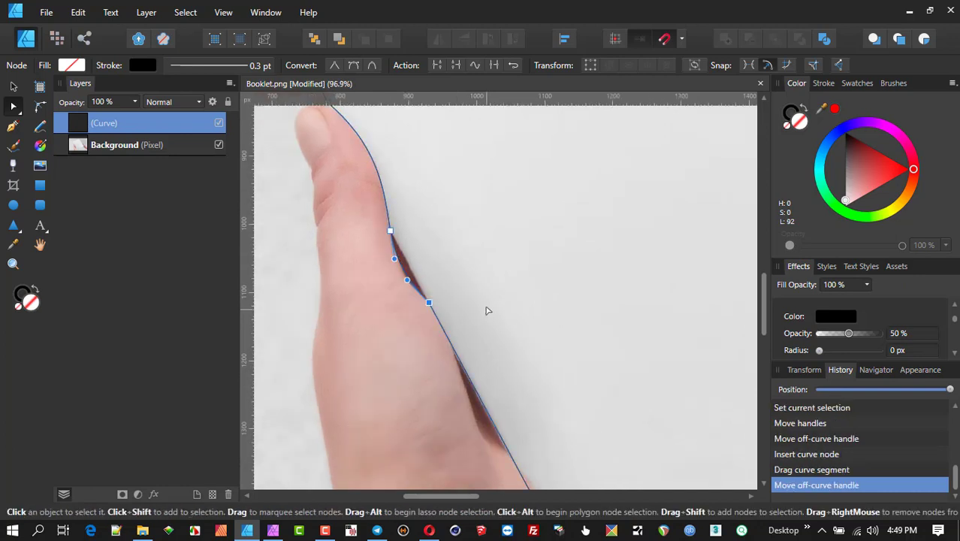
left_click_drag(488, 311, 433, 150)
Add nodes along the thumb's lower edge and base, bending the outline along the hand
left_click(404, 201)
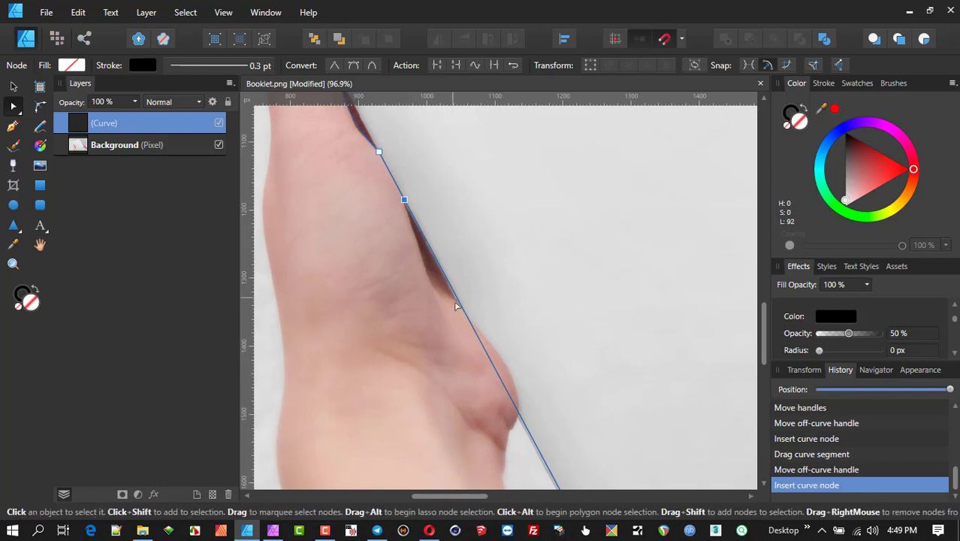
left_click(458, 297)
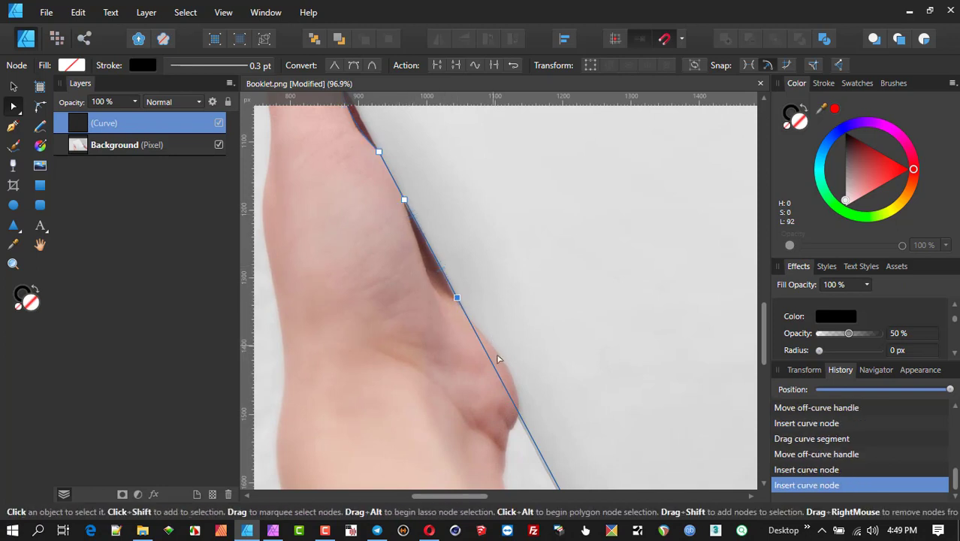
left_click(519, 414)
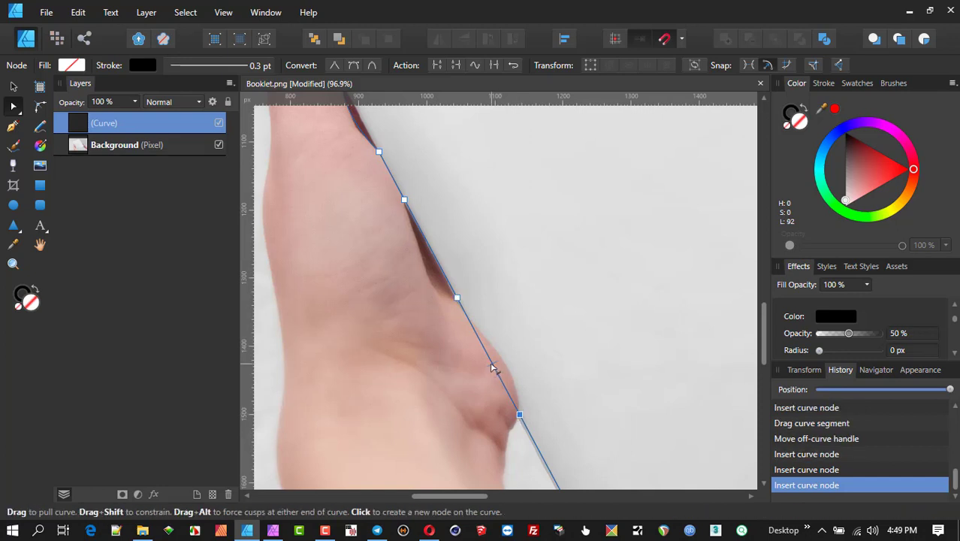
left_click_drag(496, 368, 503, 363)
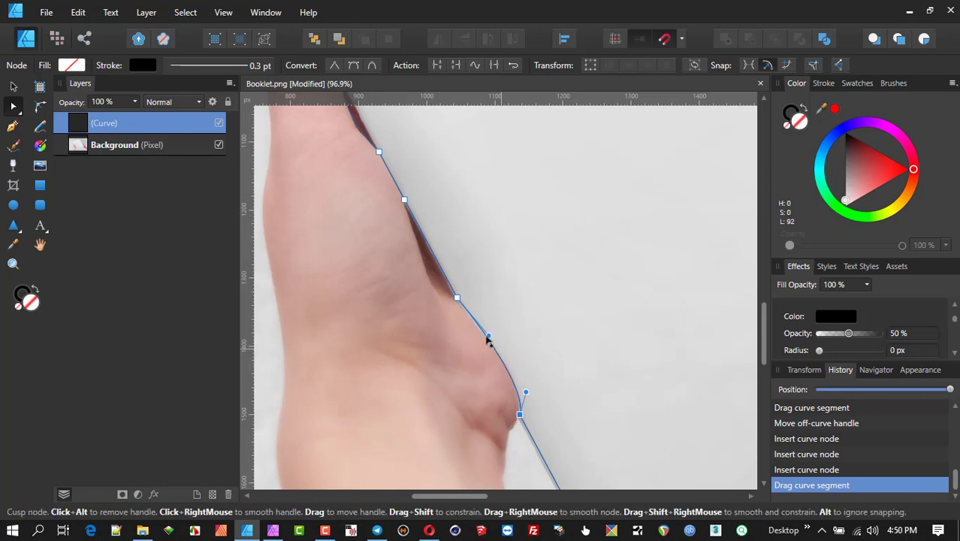
left_click_drag(487, 340, 512, 369)
Align the outline's bottom and right corners with the paper's corners
scroll(527, 333, "down", 2)
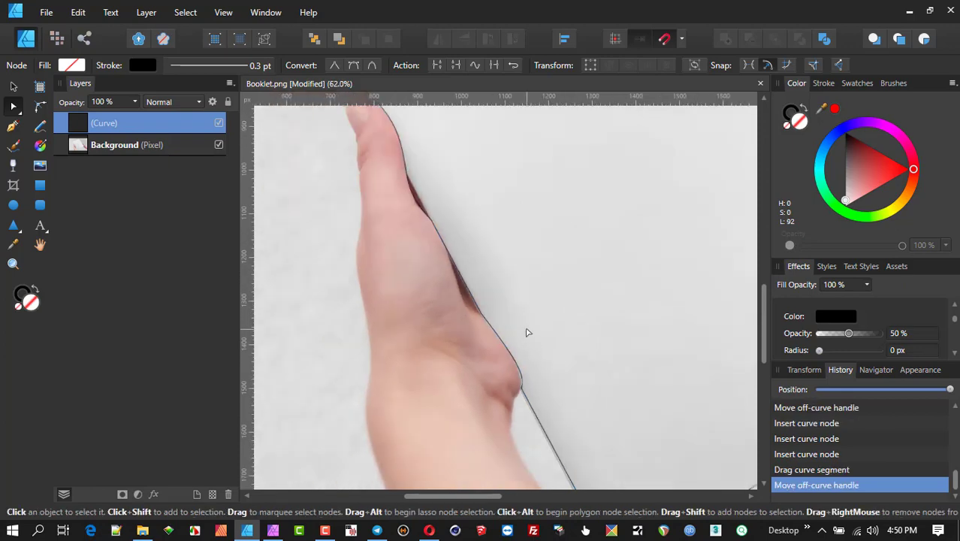
scroll(497, 259, "down", 3)
scroll(521, 377, "up", 6)
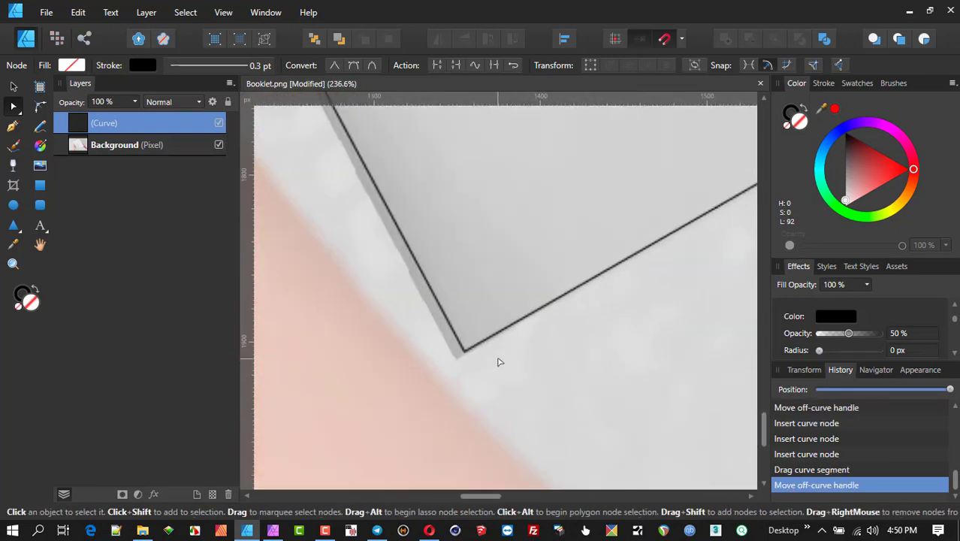
left_click_drag(462, 351, 453, 362)
scroll(538, 242, "down", 8)
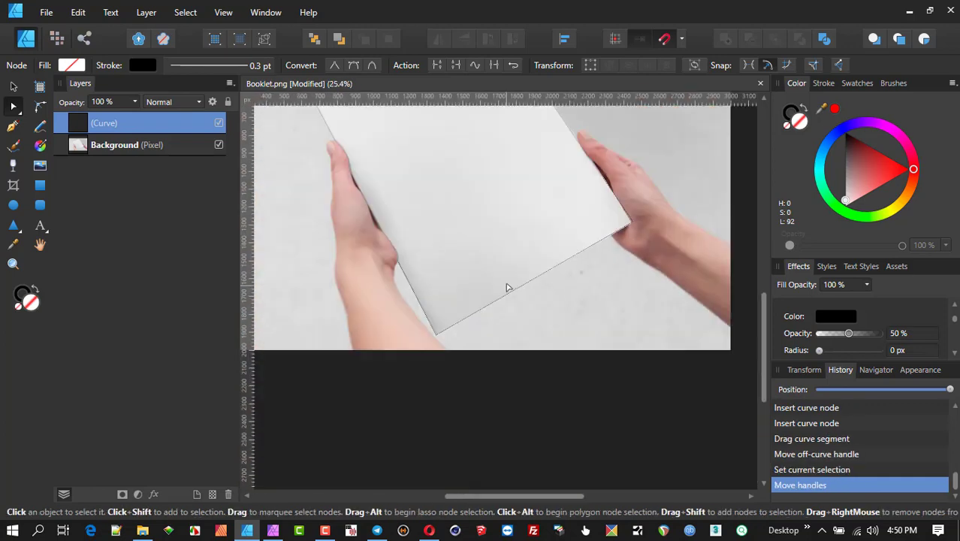
scroll(507, 288, "up", 8)
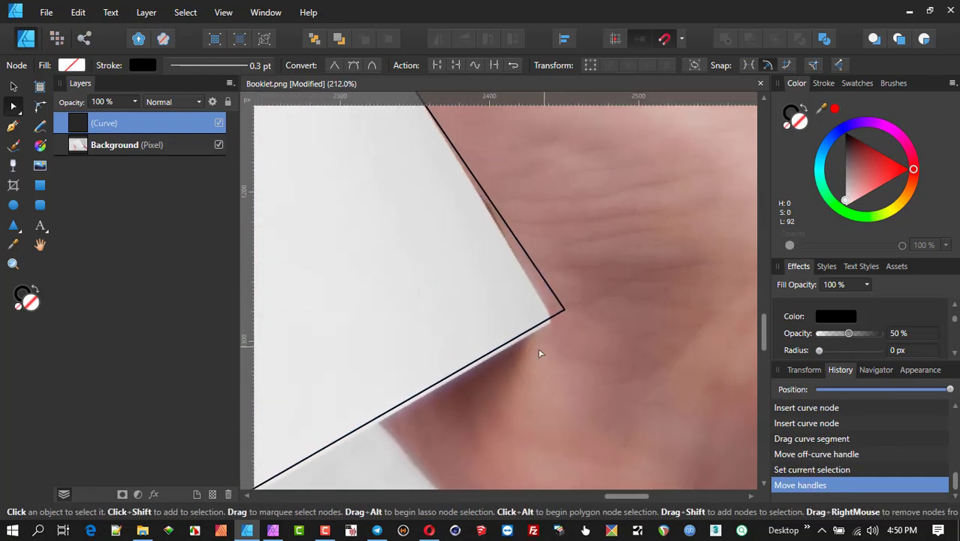
left_click_drag(558, 315, 553, 326)
scroll(422, 202, "down", 4)
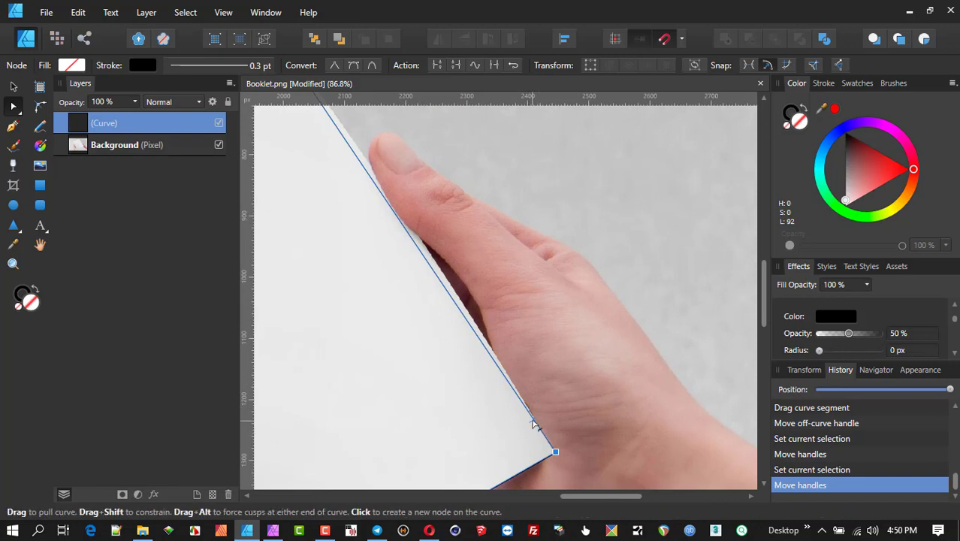
Add nodes and bend the outline around the right hand's fingers and fingertip
left_click(533, 421)
left_click_drag(467, 316, 494, 354)
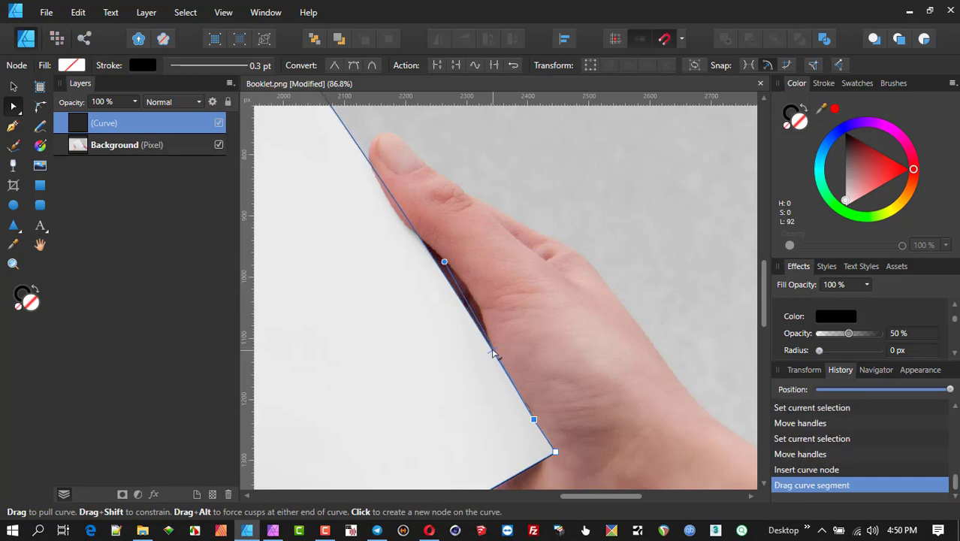
left_click(445, 272)
left_click(428, 254)
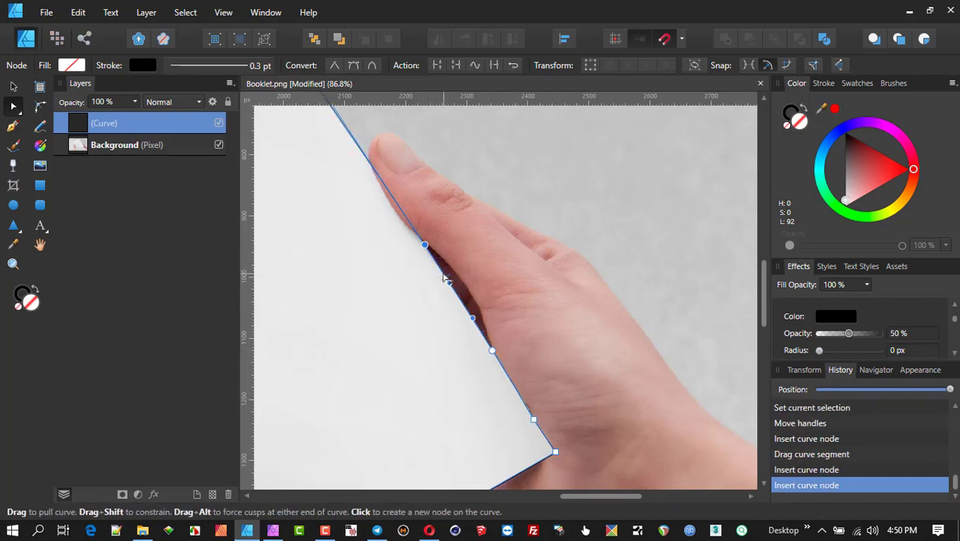
left_click_drag(392, 217, 446, 299)
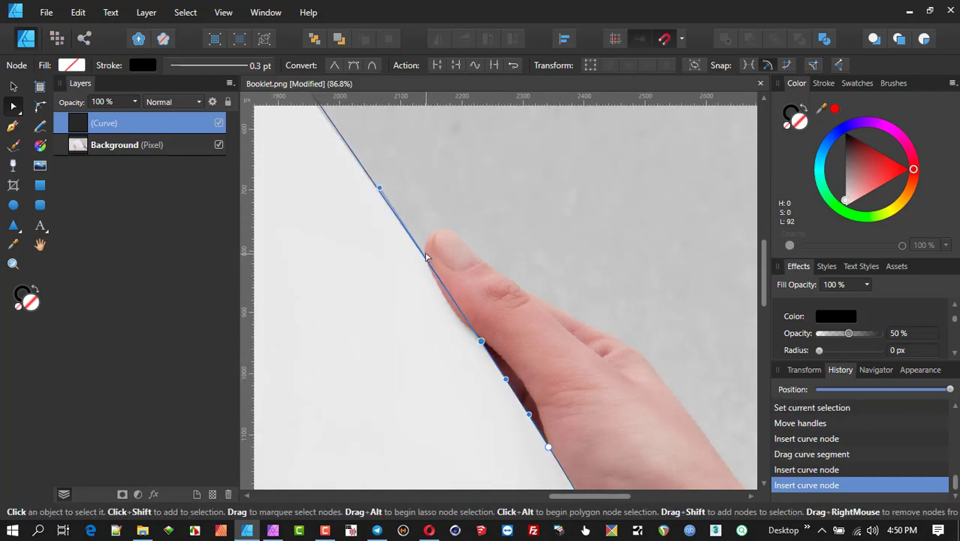
left_click(447, 299)
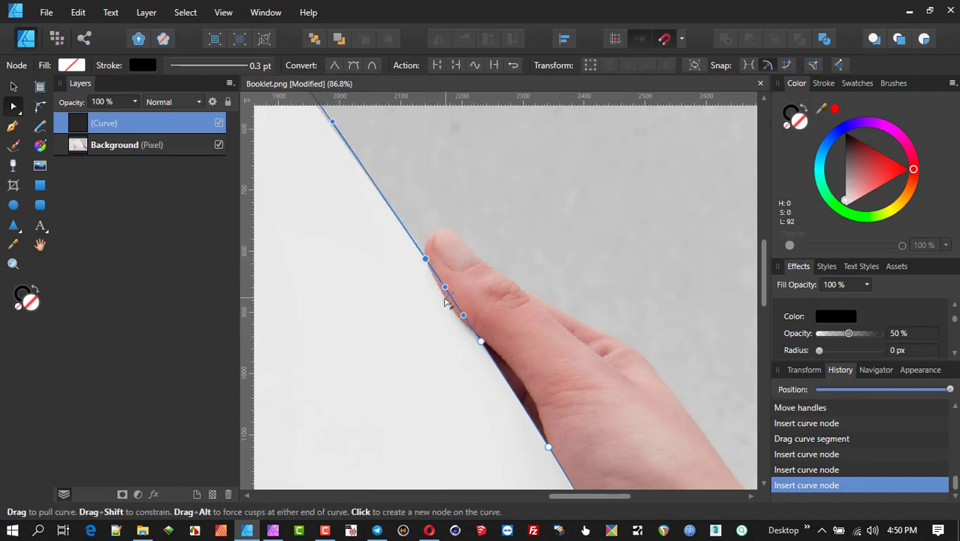
left_click_drag(448, 298, 445, 303)
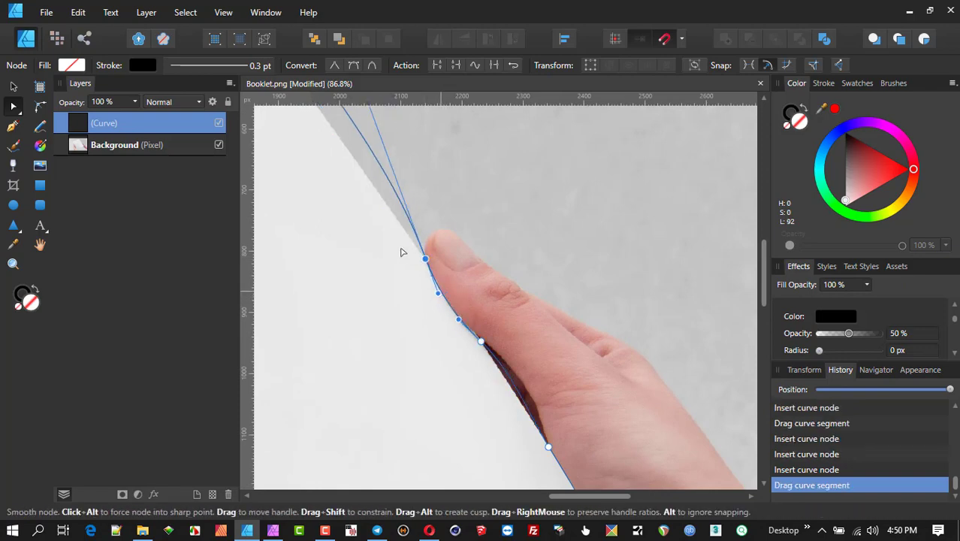
scroll(487, 340, "down", 5)
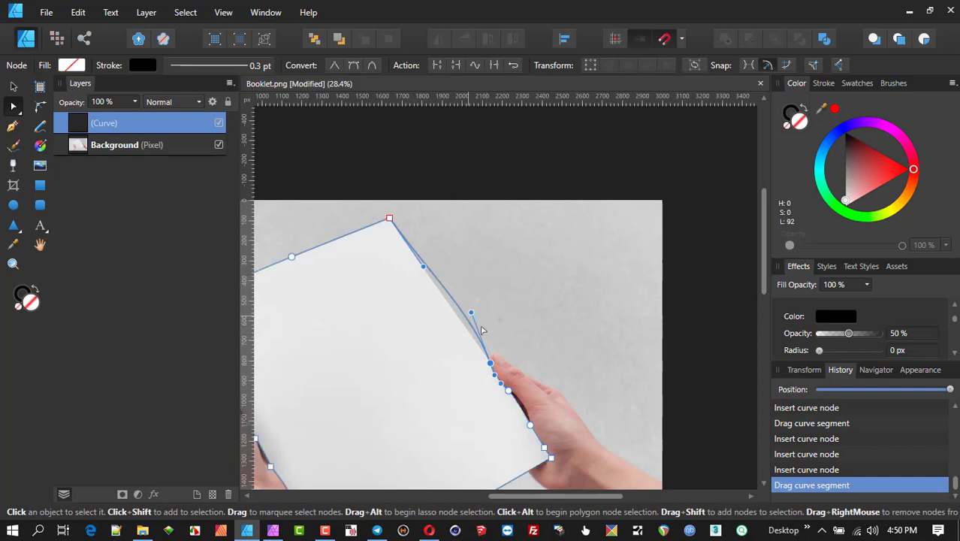
Add a Sharp node on the paper's right edge and adjust the curve at the fingertip corner
left_click(488, 360)
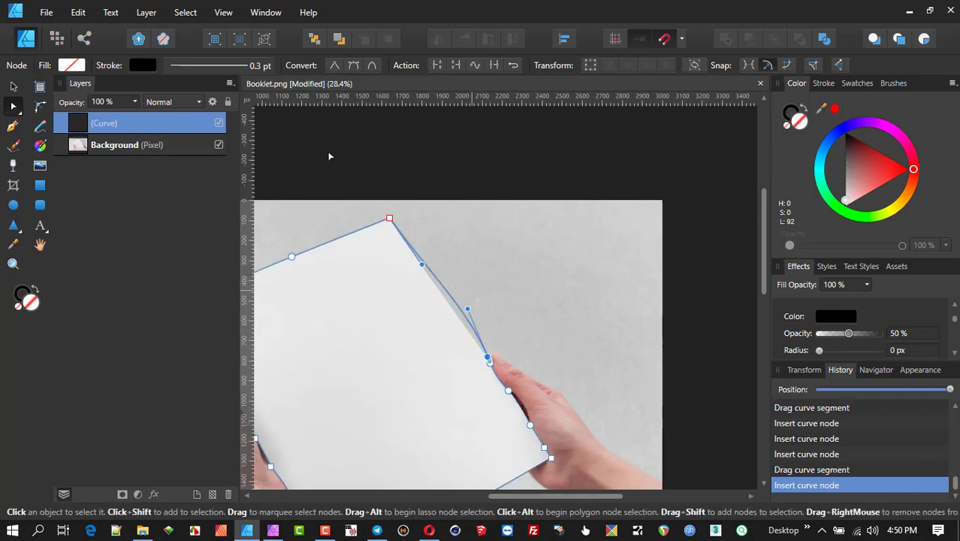
left_click(336, 67)
scroll(429, 218, "up", 3)
scroll(519, 395, "down", 3)
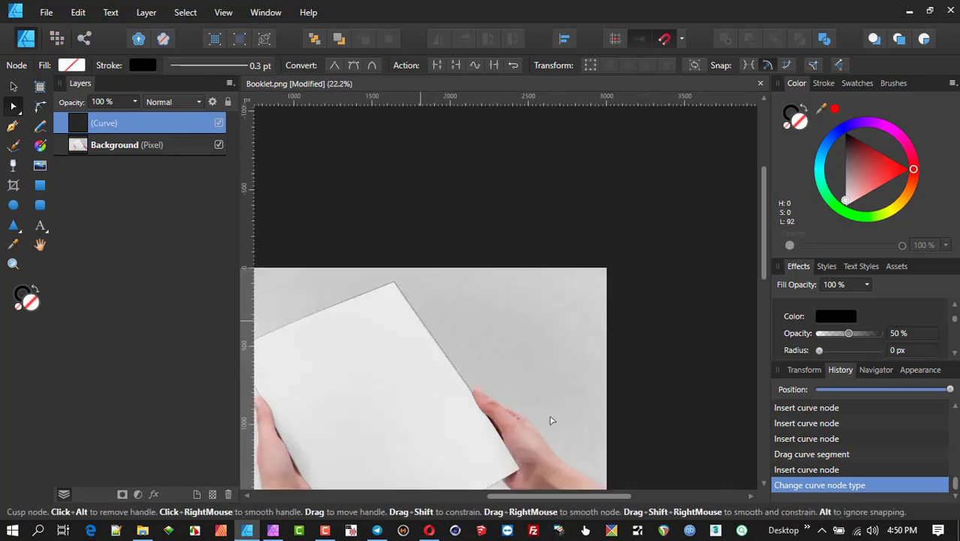
scroll(488, 401, "up", 3)
scroll(453, 419, "up", 5)
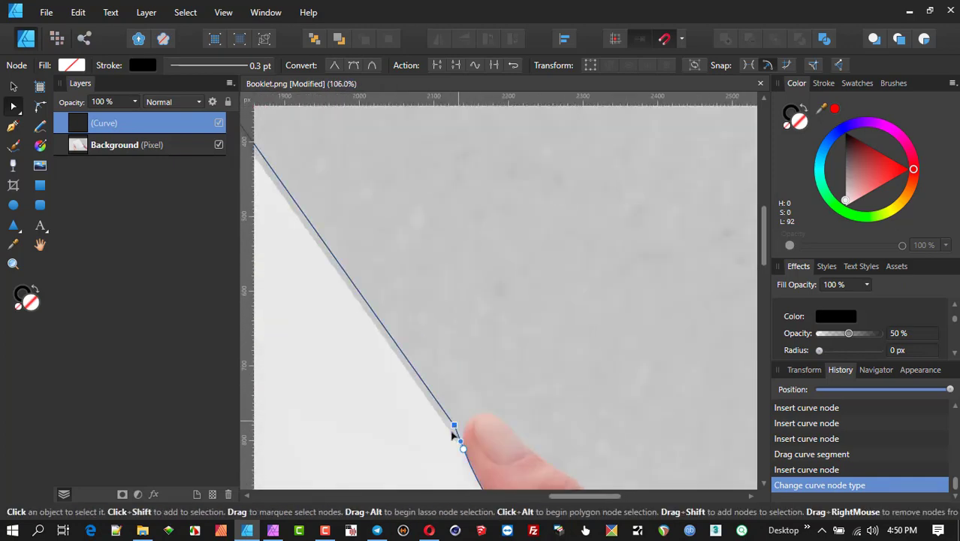
left_click_drag(453, 423, 446, 430)
scroll(412, 358, "down", 4)
Straighten the curve at the node on the paper's top corner
left_click_drag(411, 358, 540, 456)
scroll(421, 218, "up", 4)
scroll(417, 216, "up", 1)
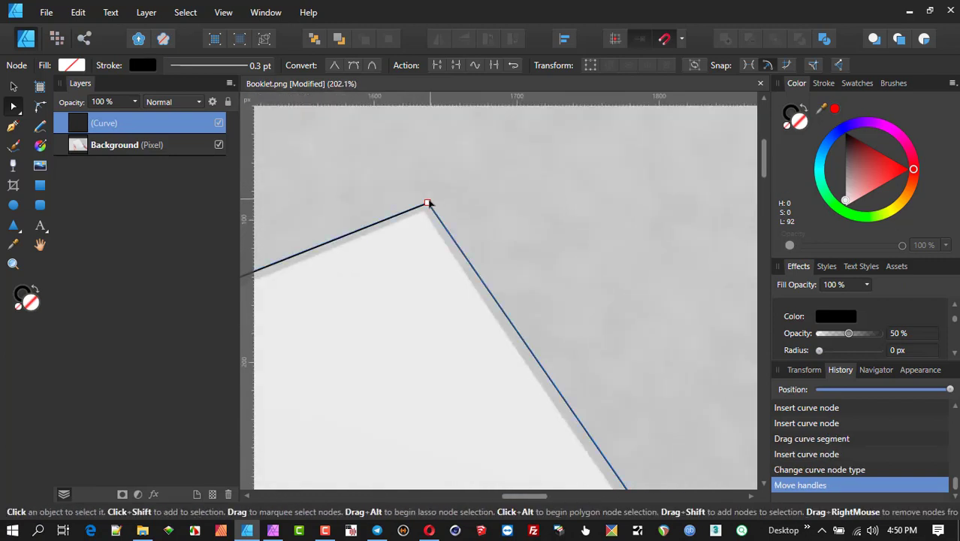
left_click(423, 212)
left_click_drag(423, 212, 422, 211)
scroll(429, 276, "down", 4)
scroll(510, 251, "down", 8)
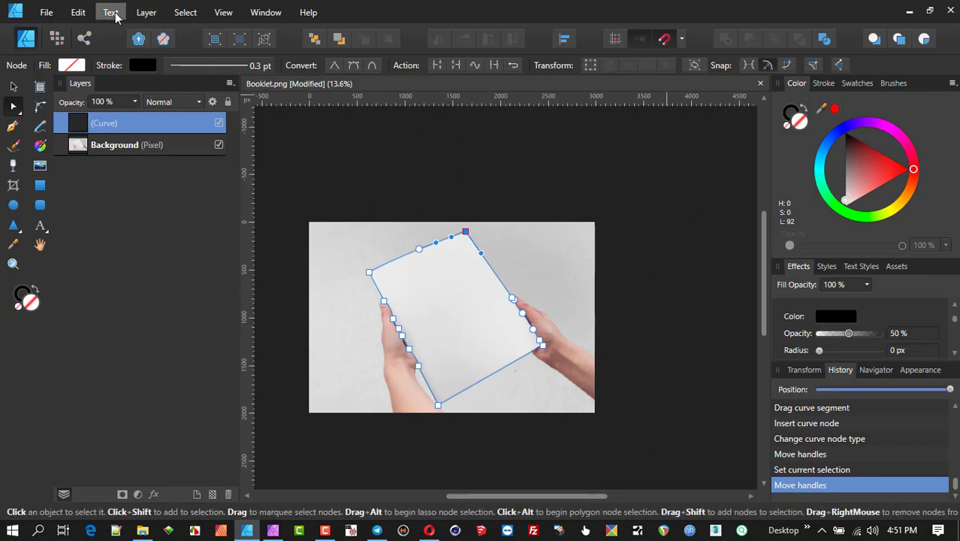
Enable Insert inside and pick Haydn.afdesign from Pictures via File > Place
left_click(925, 40)
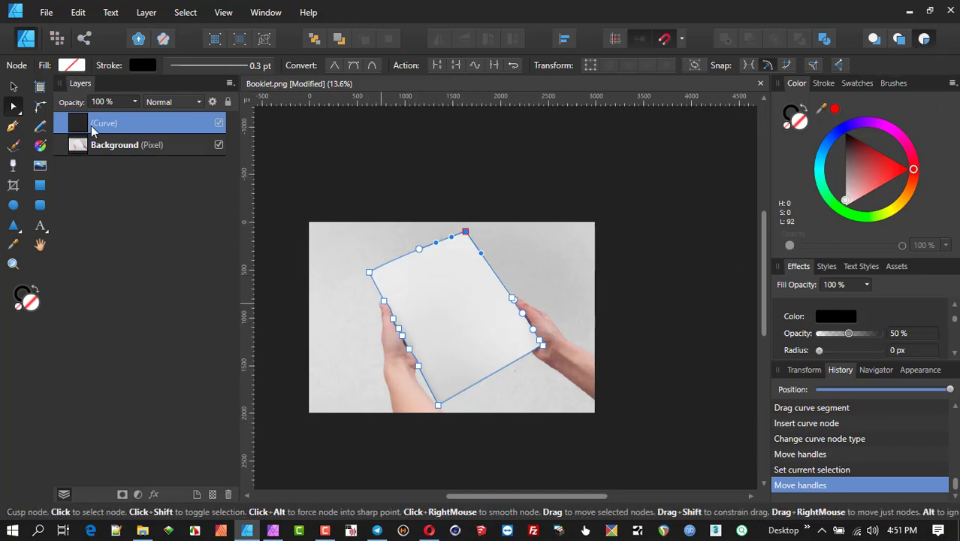
left_click(42, 12)
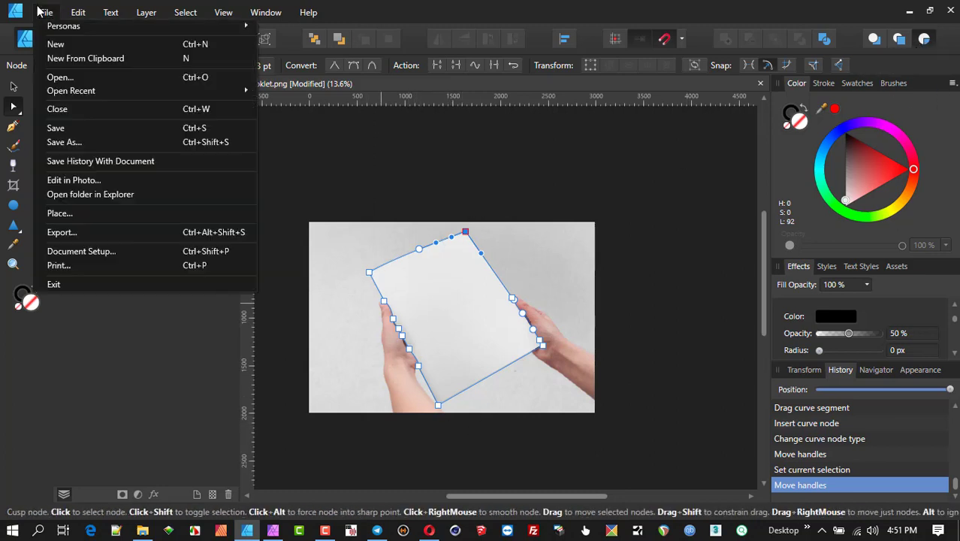
left_click(85, 213)
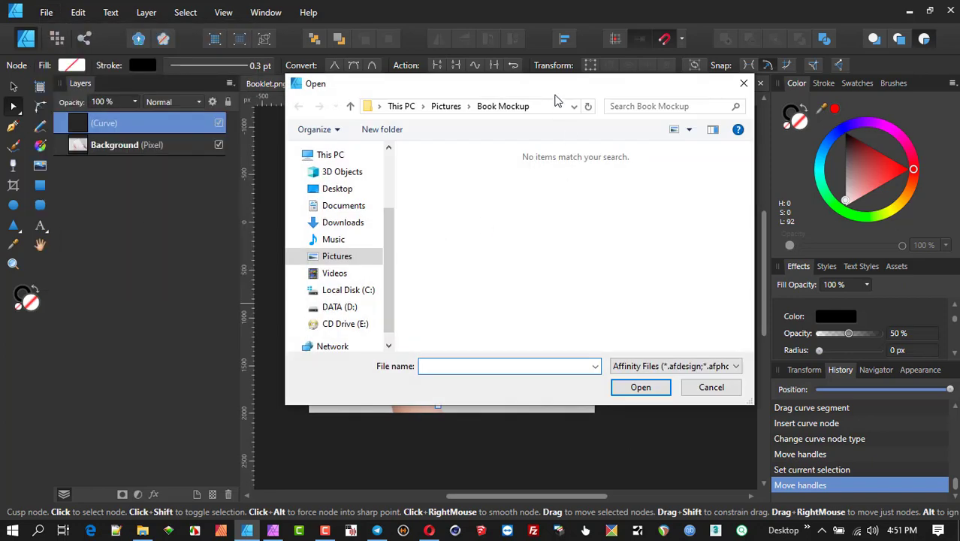
left_click(446, 107)
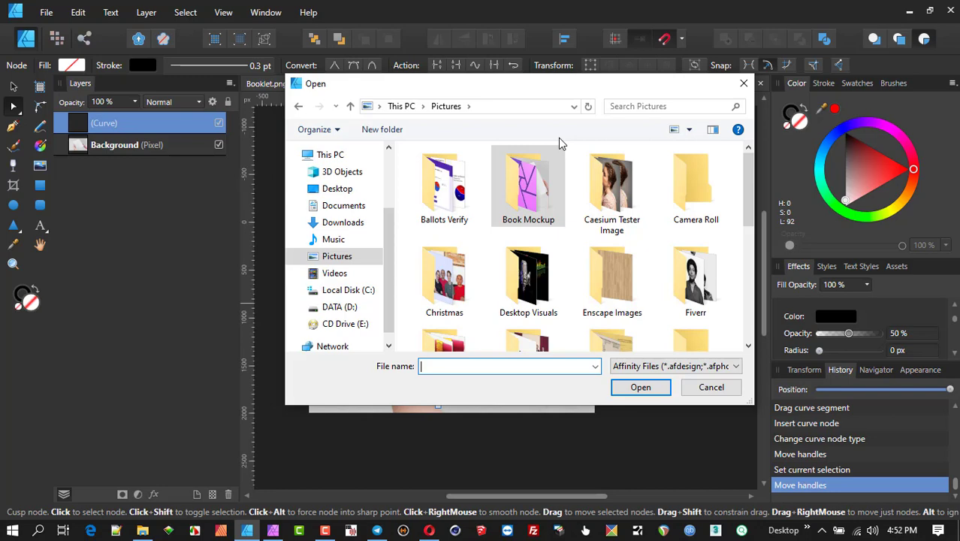
scroll(553, 204, "down", 10)
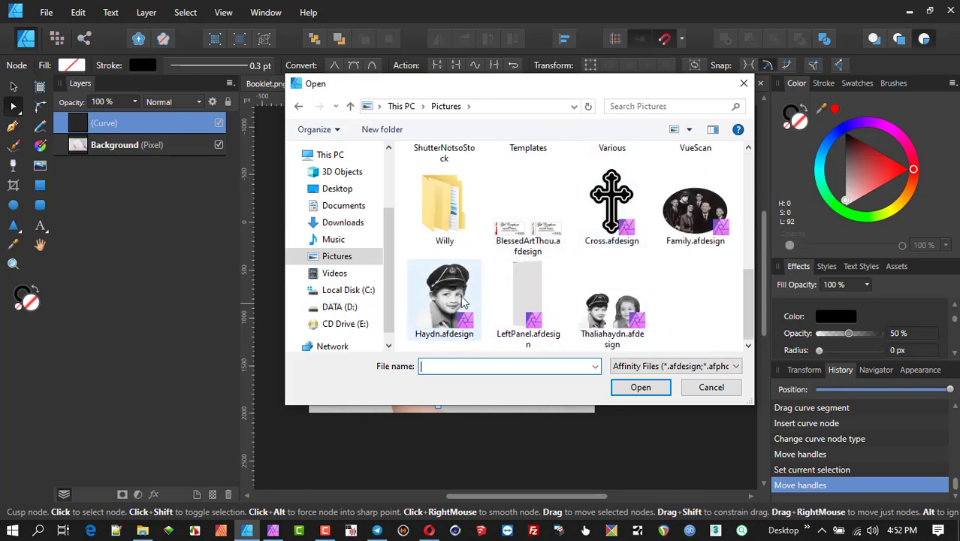
left_click(463, 315)
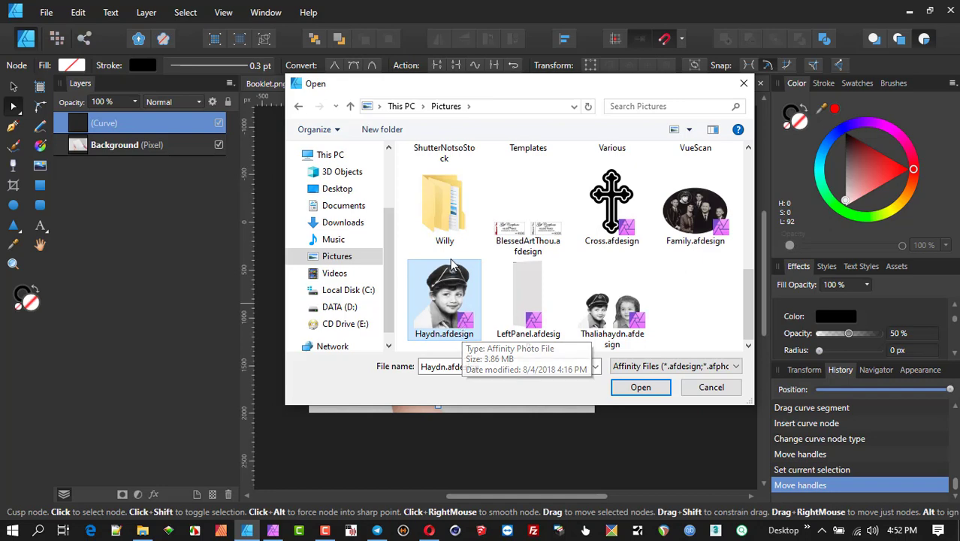
left_click(637, 389)
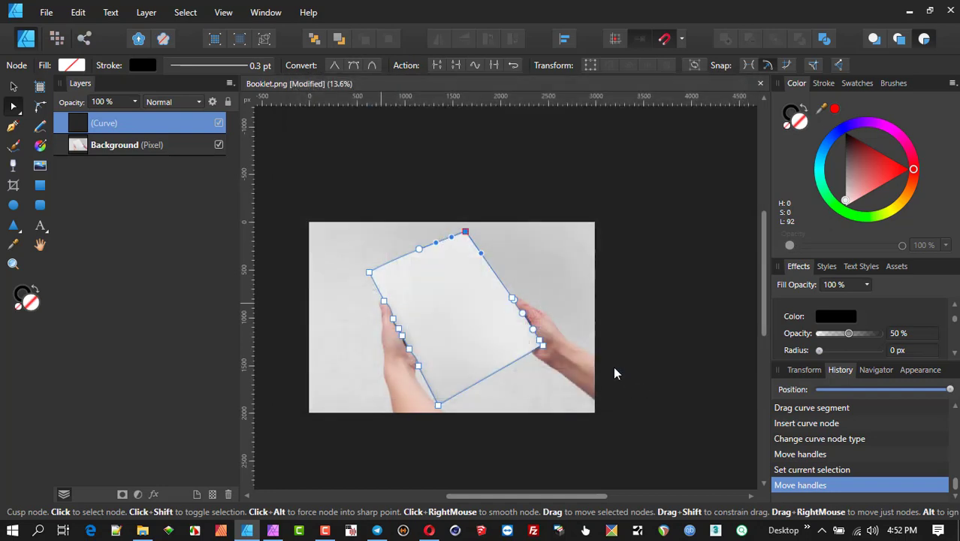
Drag the Haydn portrait into place inside the booklet curve and expand the Curve layer
left_click(926, 39)
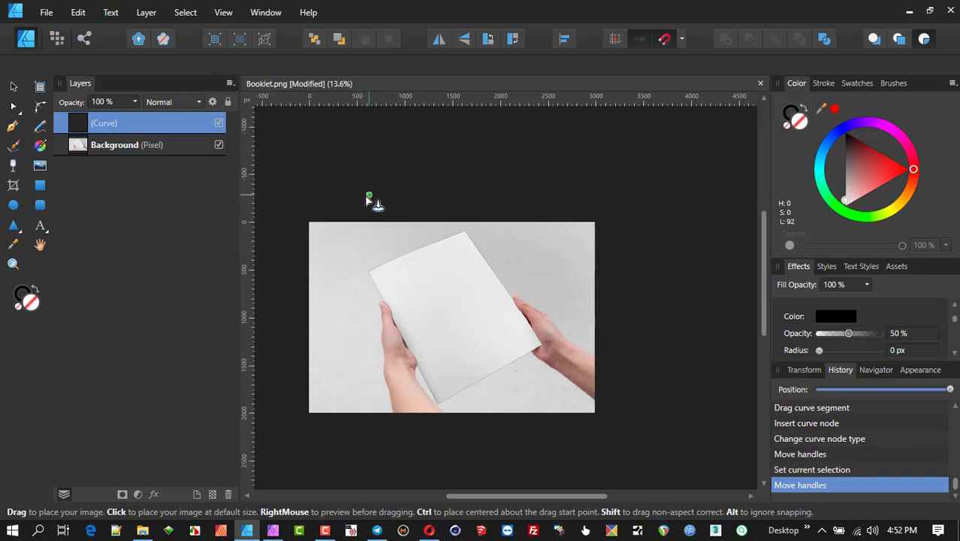
left_click_drag(348, 185, 558, 423)
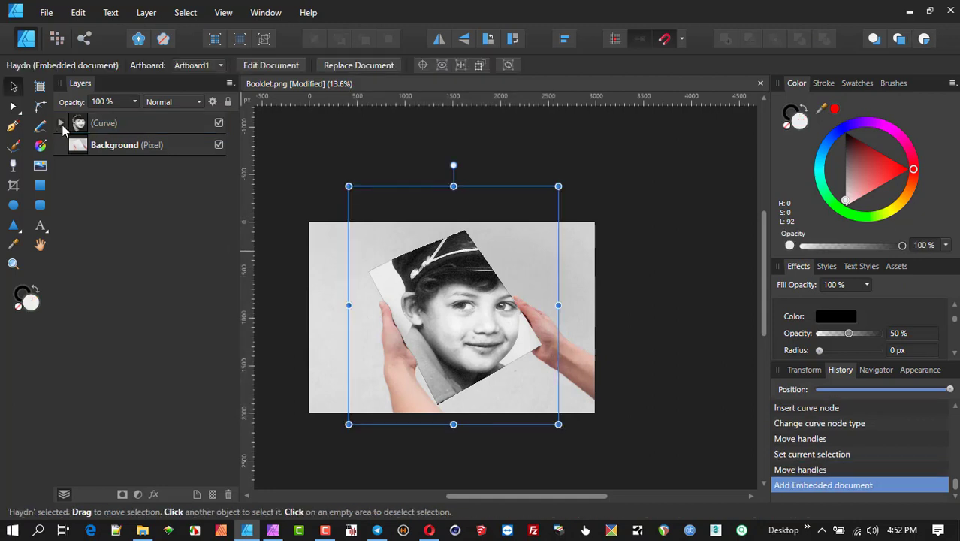
left_click(61, 124)
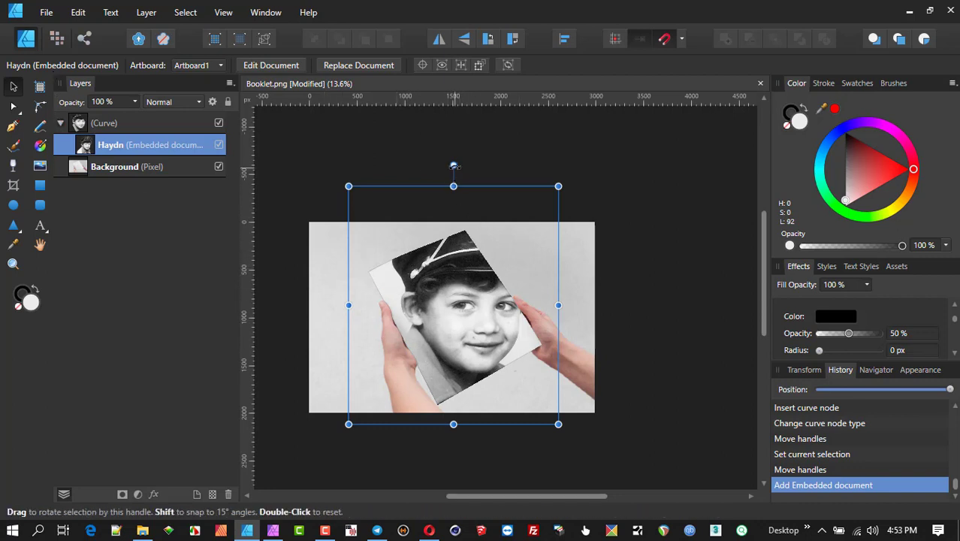
Try rotating and resizing the portrait, then undo back to its original placement
left_click_drag(453, 166, 380, 186)
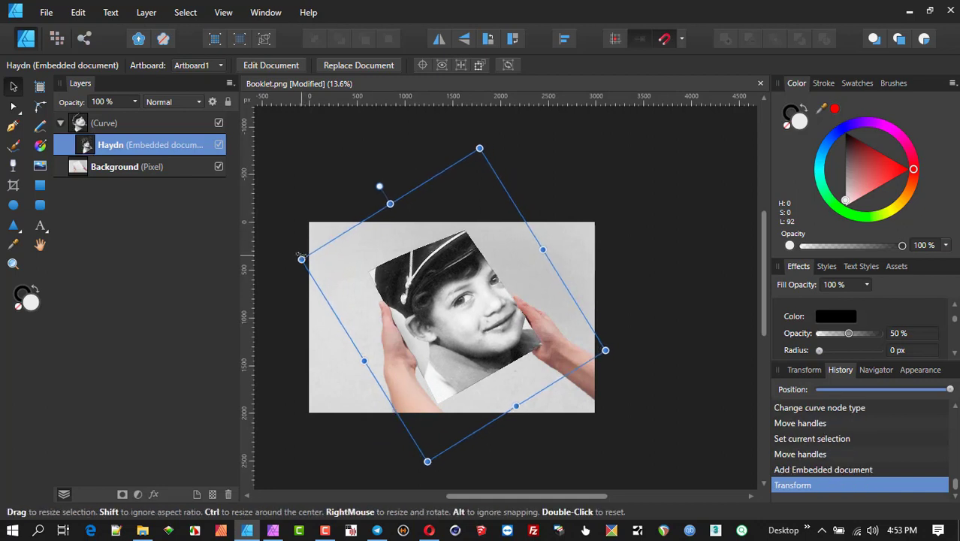
left_click_drag(302, 260, 368, 281)
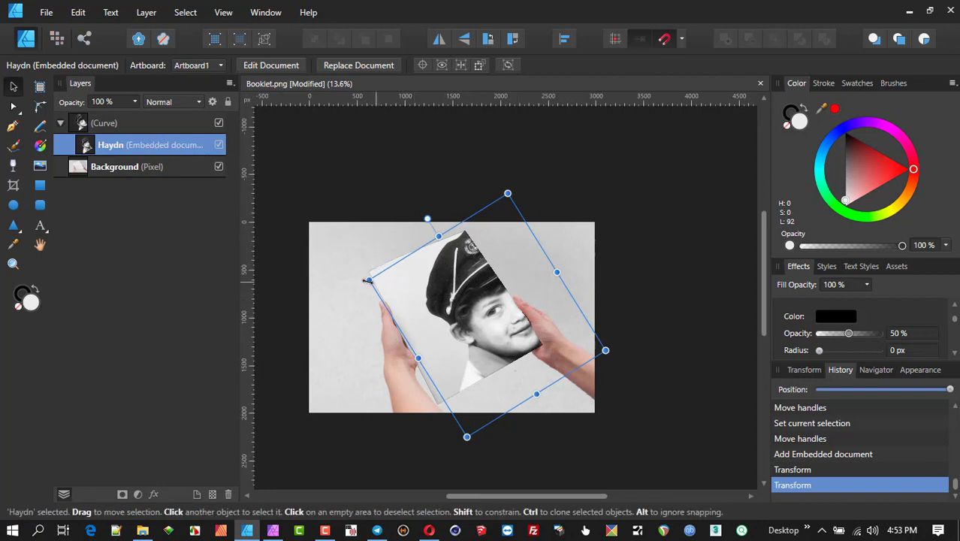
left_click_drag(368, 281, 324, 264)
key("ctrl+z")
key("ctrl+z")
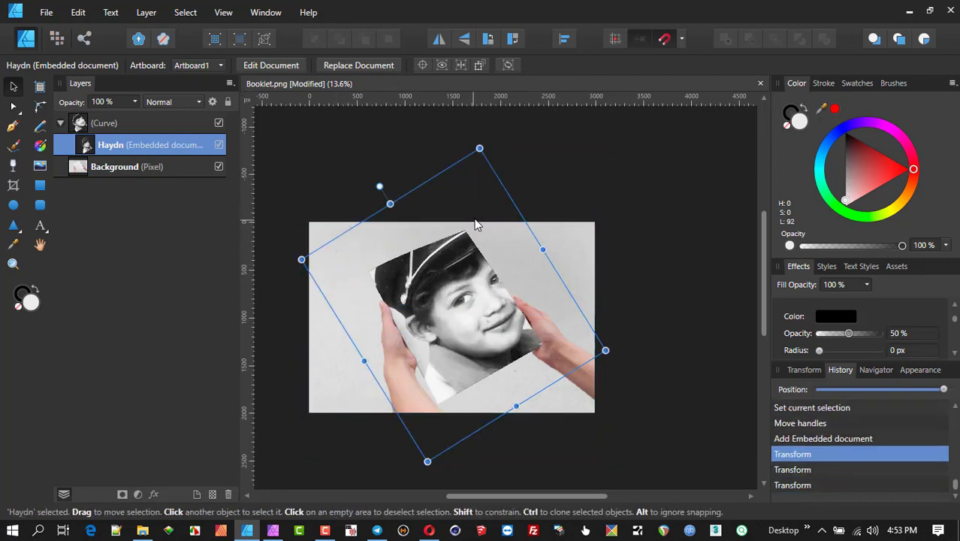
key("ctrl+z")
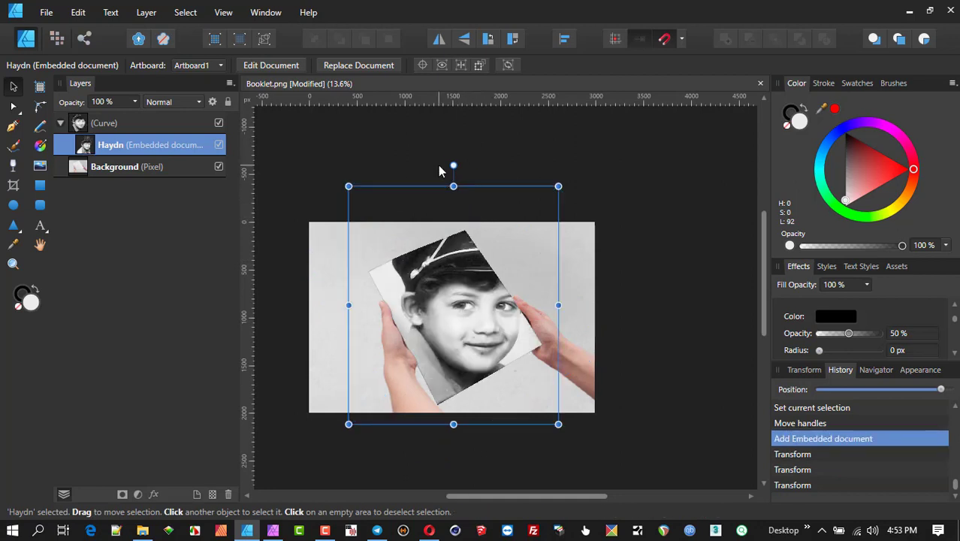
left_click(45, 13)
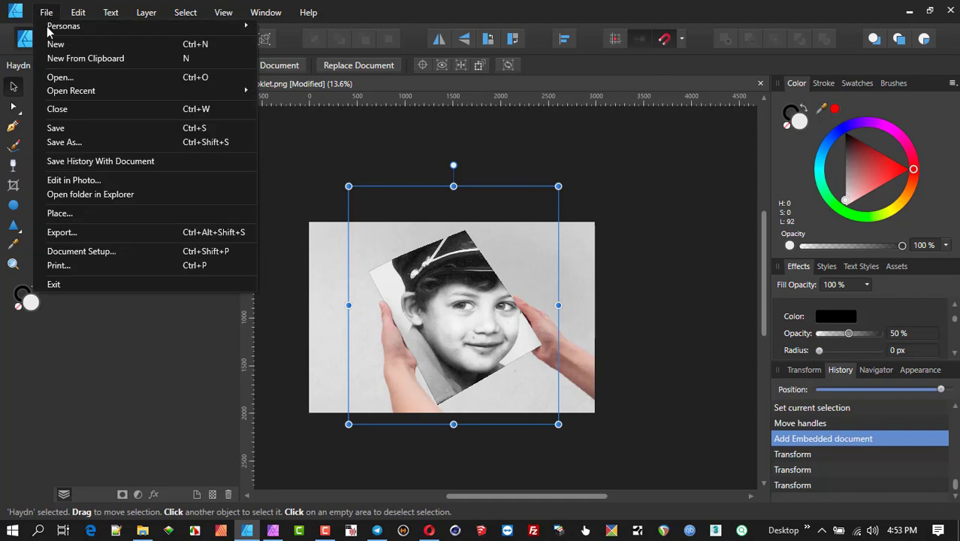
Send the document to Affinity Photo and select the Haydn portrait layer
left_click(76, 180)
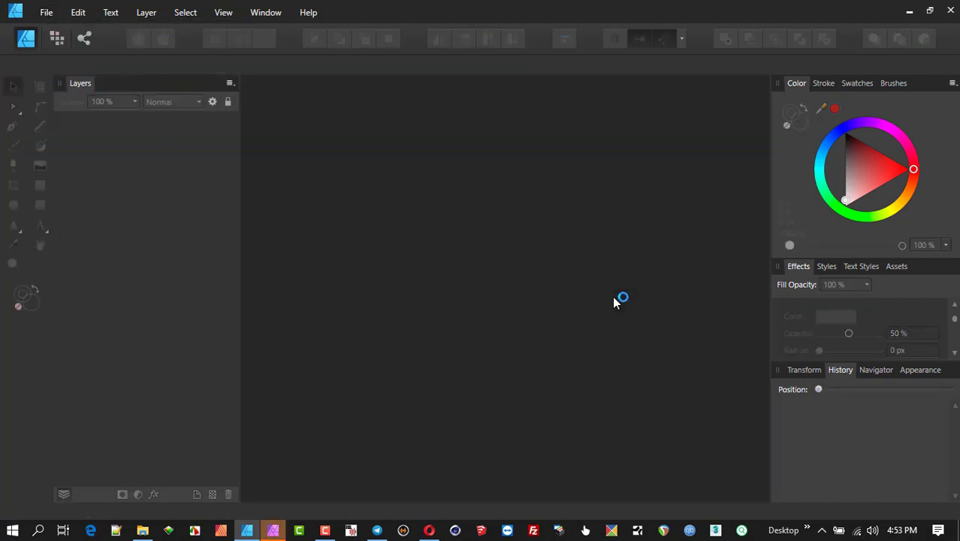
left_click(268, 531)
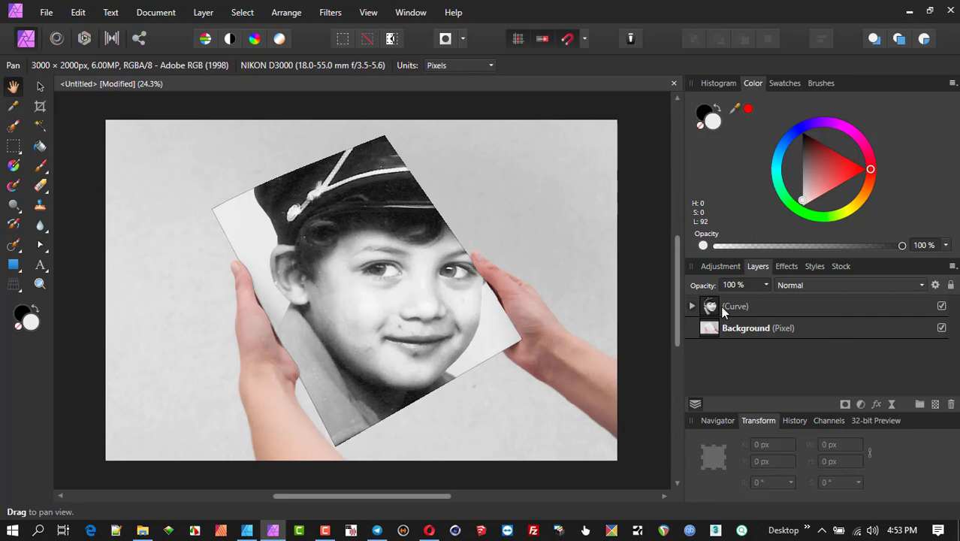
left_click(692, 307)
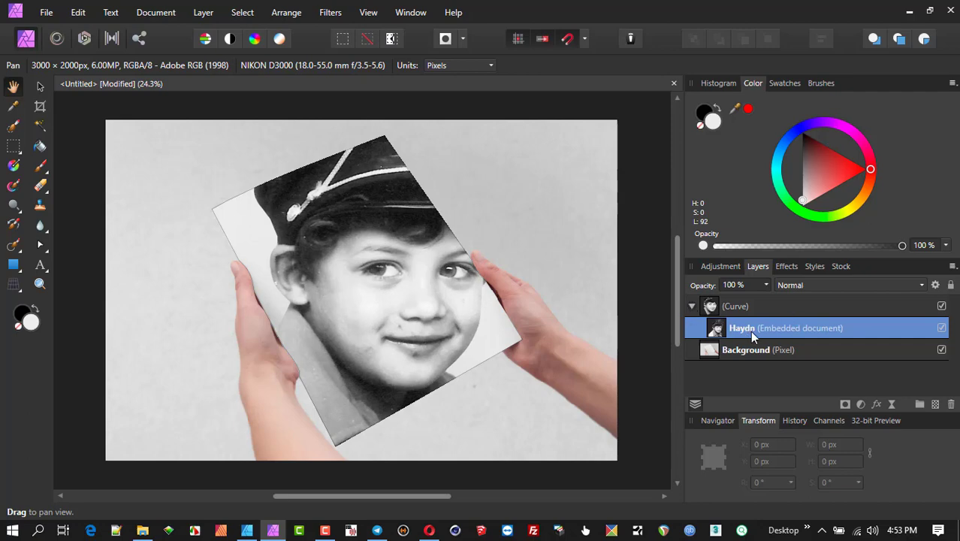
Add a Live Perspective filter to the portrait, then send the document back to Designer
left_click(892, 403)
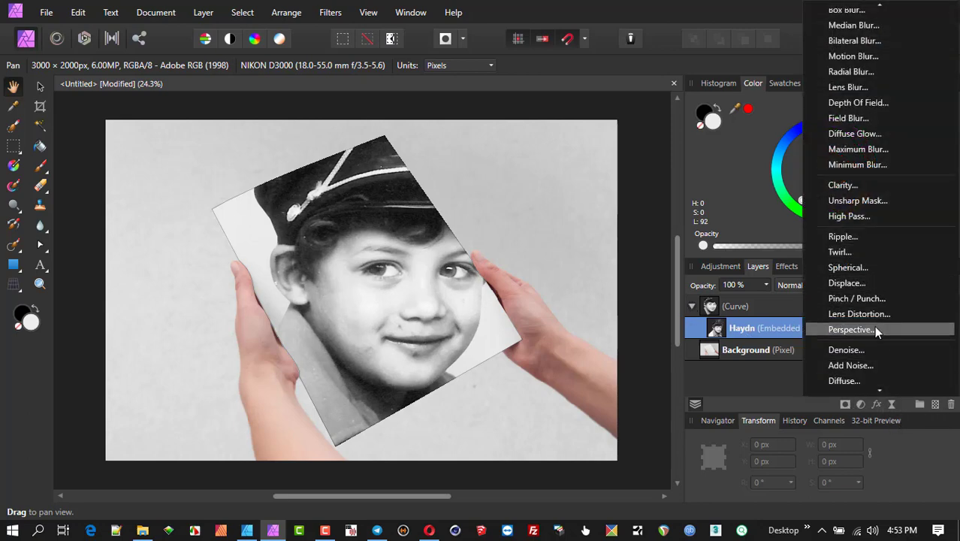
left_click(875, 330)
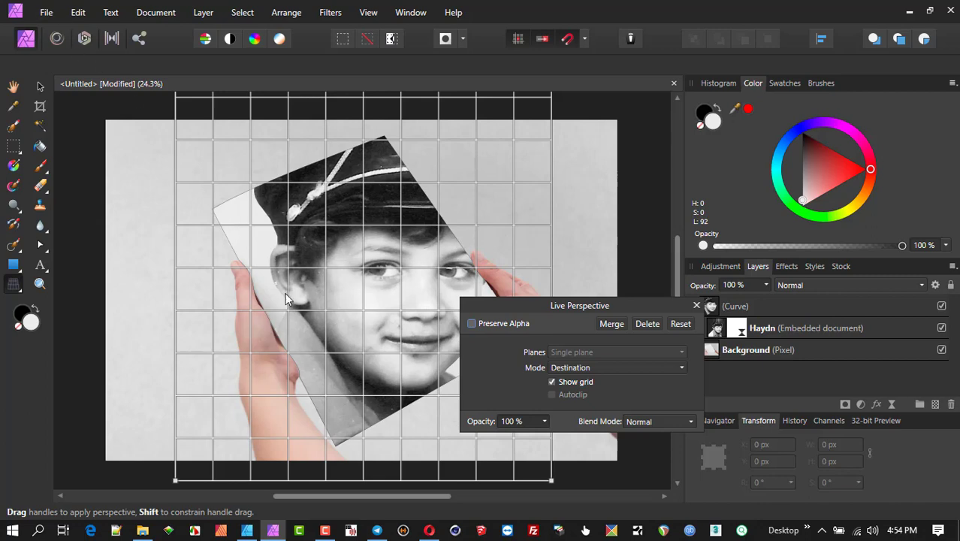
left_click(697, 306)
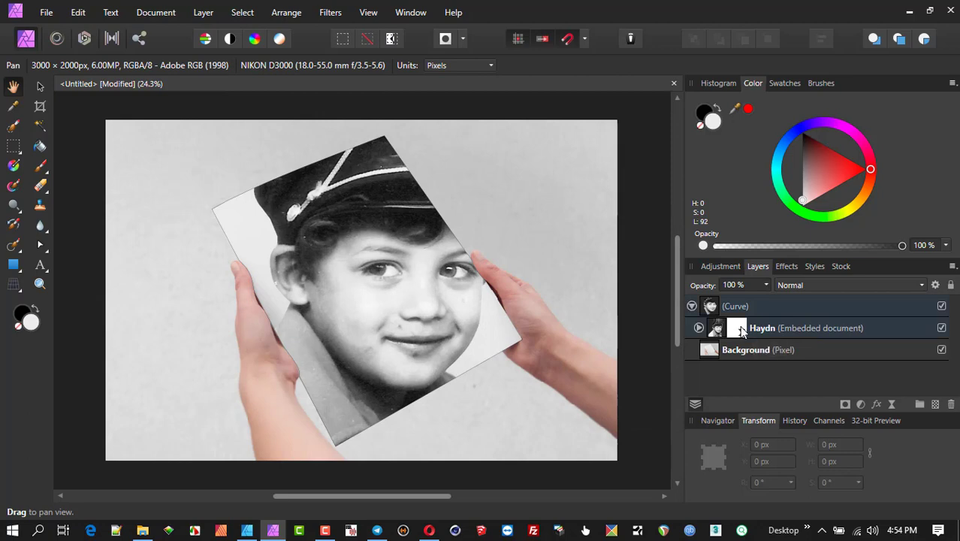
left_click(45, 13)
left_click(81, 257)
In the mockup document, open Live Perspective on the Haydn layer inside the Curve group
left_click(248, 531)
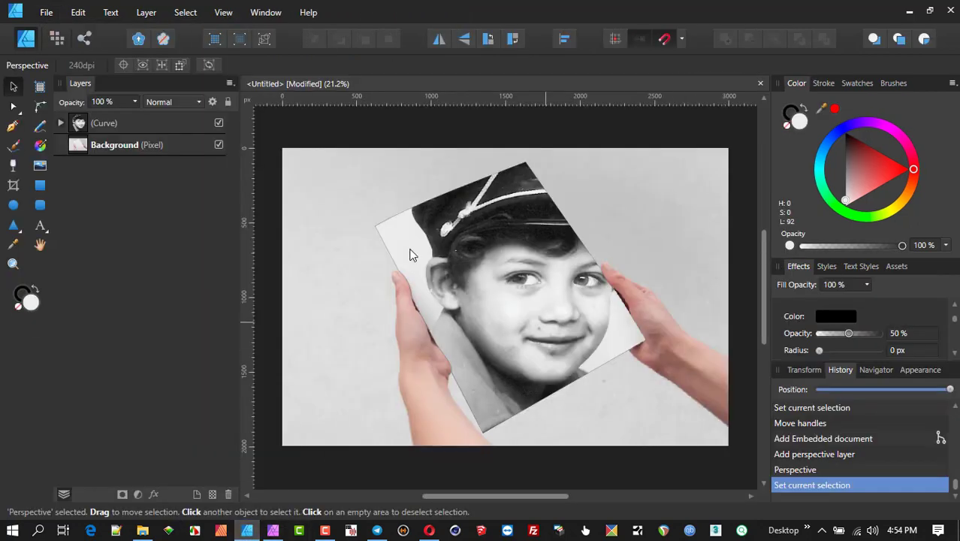
left_click(61, 123)
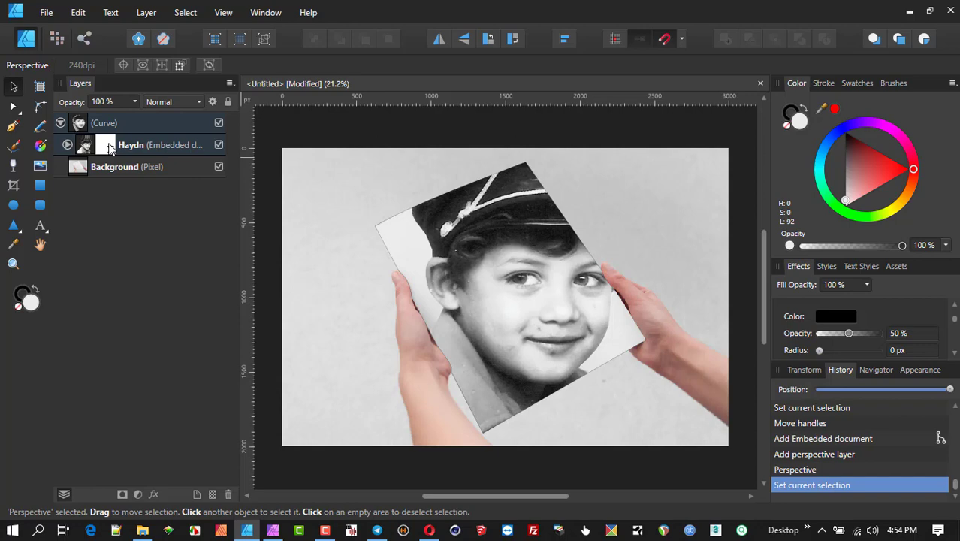
double_click(107, 145)
scroll(446, 251, "down", 2)
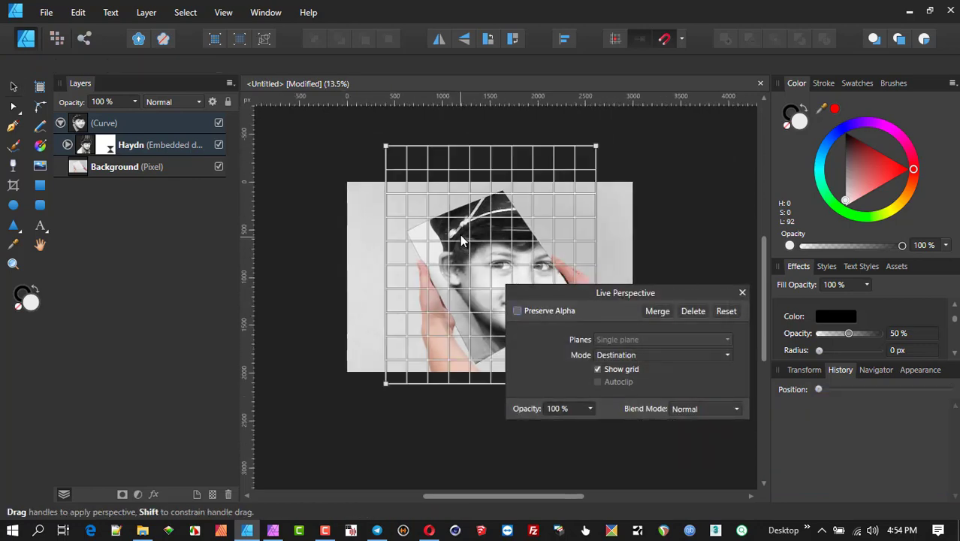
left_click_drag(622, 295, 798, 190)
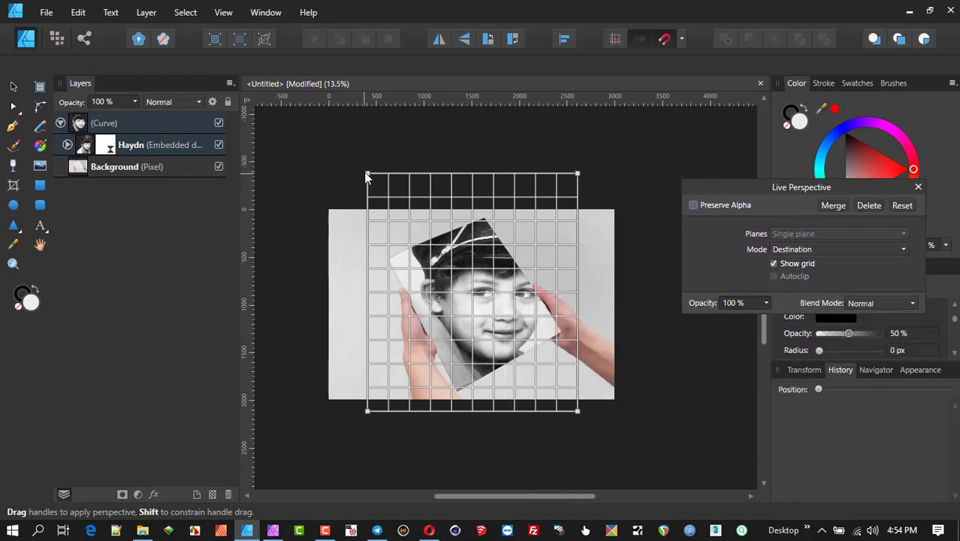
Drag the four perspective grid corners onto the booklet page's corners
left_click_drag(366, 171, 377, 274)
scroll(399, 259, "up", 2)
scroll(399, 259, "up", 3)
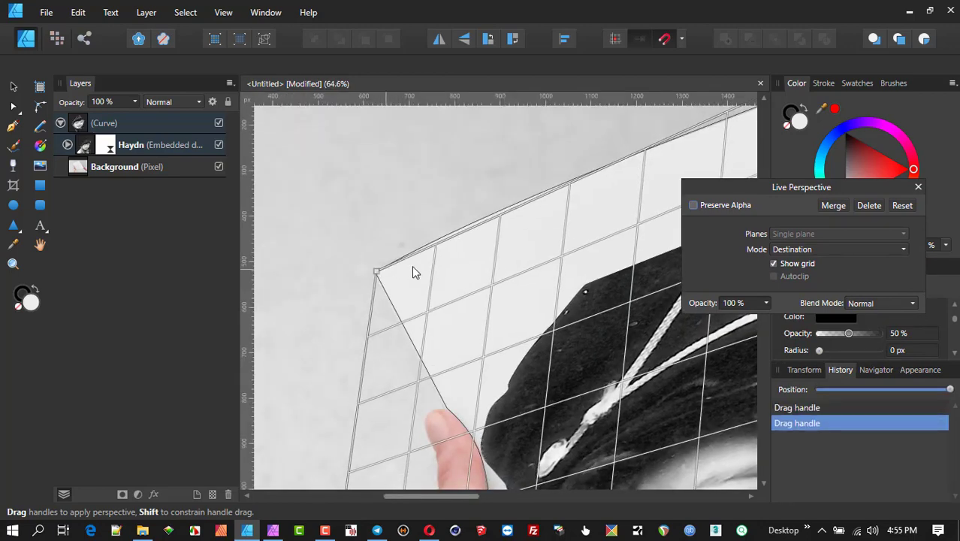
scroll(412, 266, "down", 4)
left_click_drag(652, 235, 450, 252)
scroll(445, 316, "down", 2)
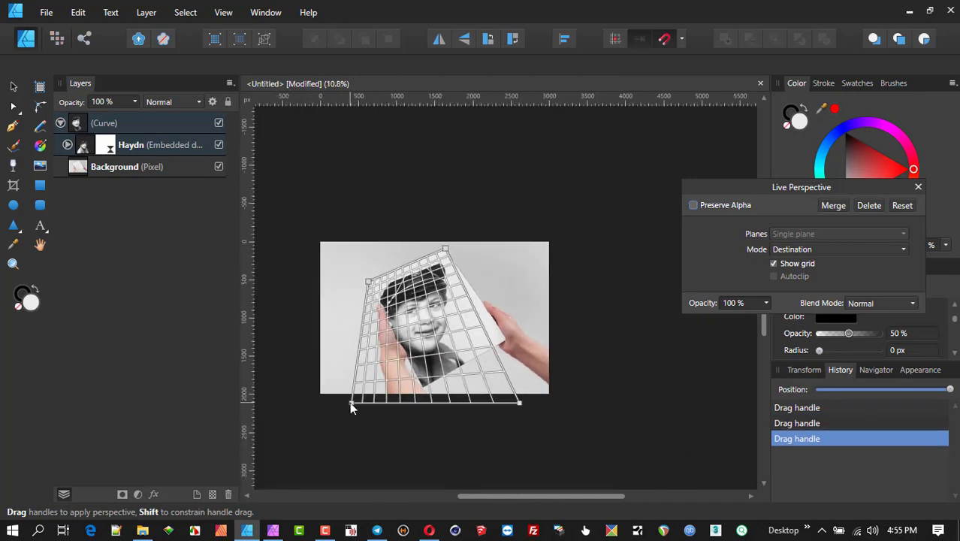
left_click_drag(351, 404, 427, 395)
scroll(425, 394, "up", 4)
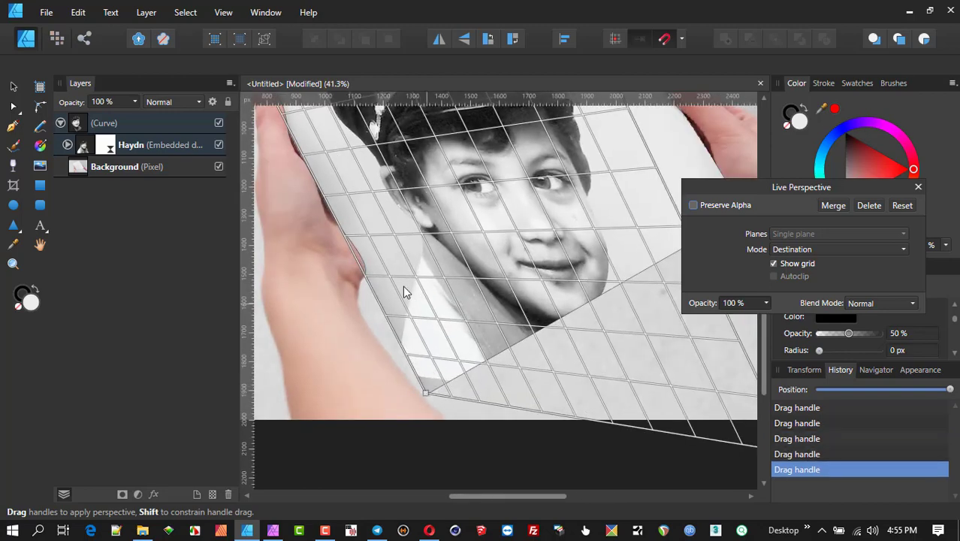
scroll(404, 292, "down", 3)
left_click_drag(564, 343, 539, 252)
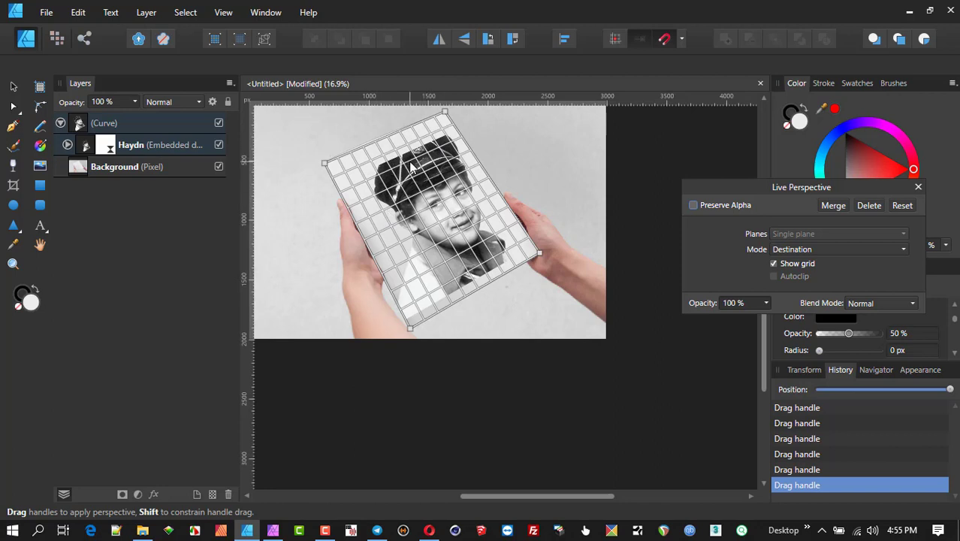
Apply the perspective warp and close the Live Perspective panel
scroll(433, 238, "up", 2)
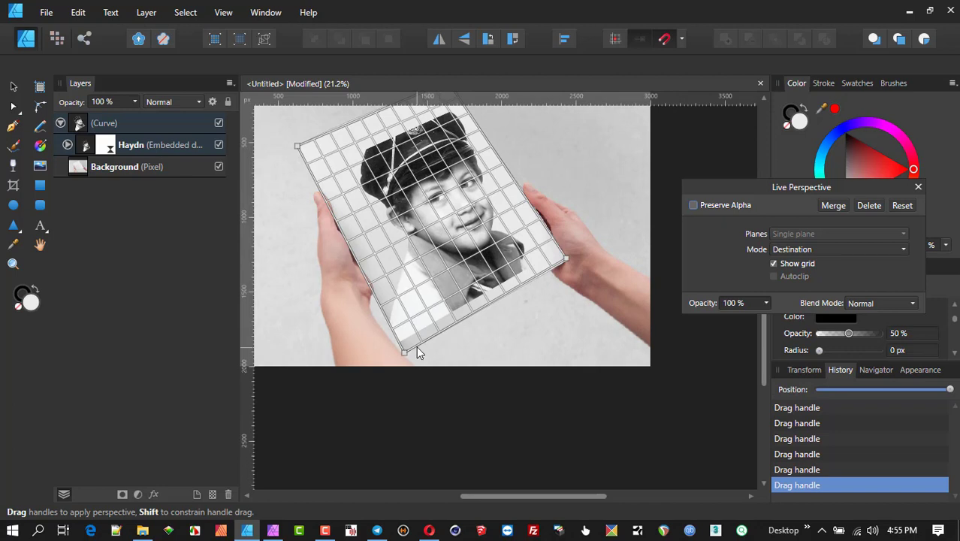
scroll(419, 354, "down", 4)
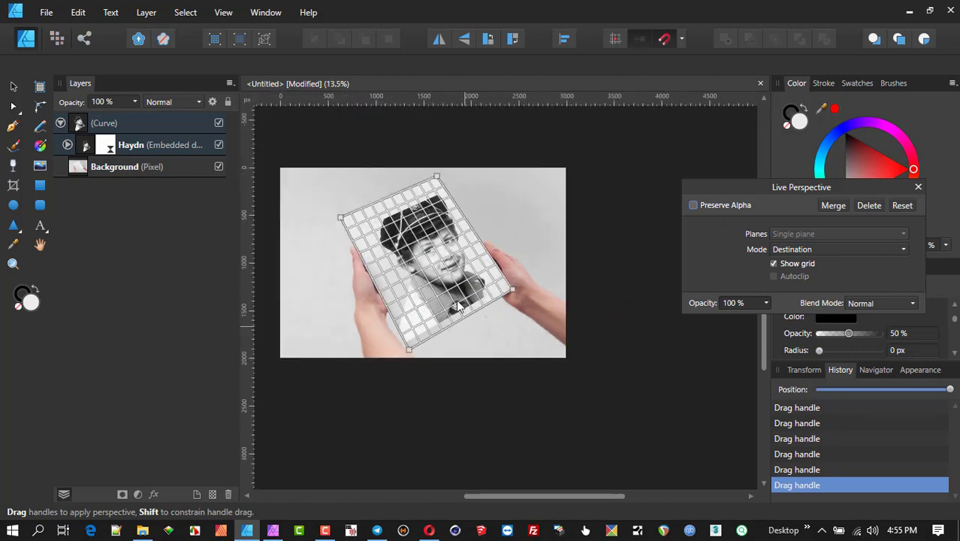
left_click(67, 145)
left_click(67, 145)
left_click(918, 187)
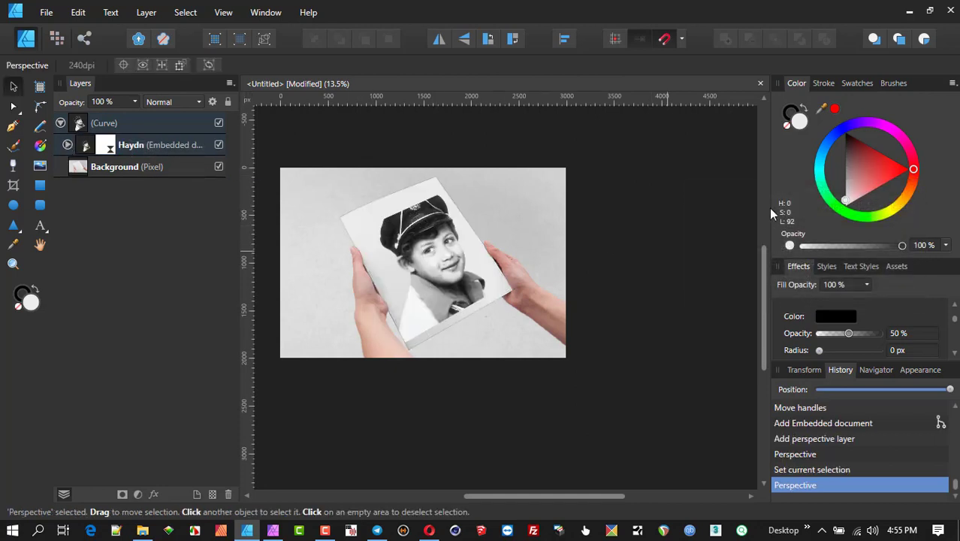
Enlarge the Haydn portrait from its bottom-right handle, undoing an accidental cut
left_click(427, 243)
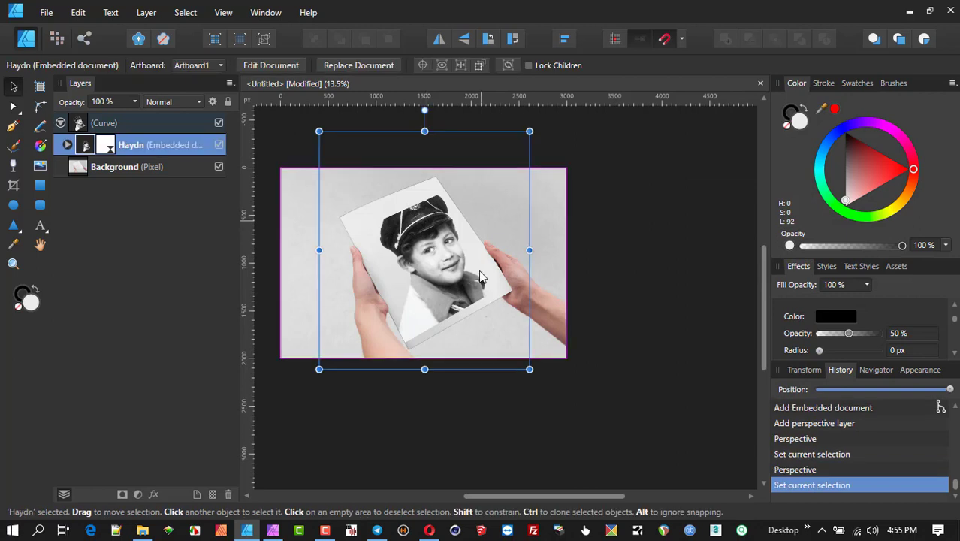
left_click_drag(524, 373, 524, 341)
left_click_drag(524, 342, 524, 341)
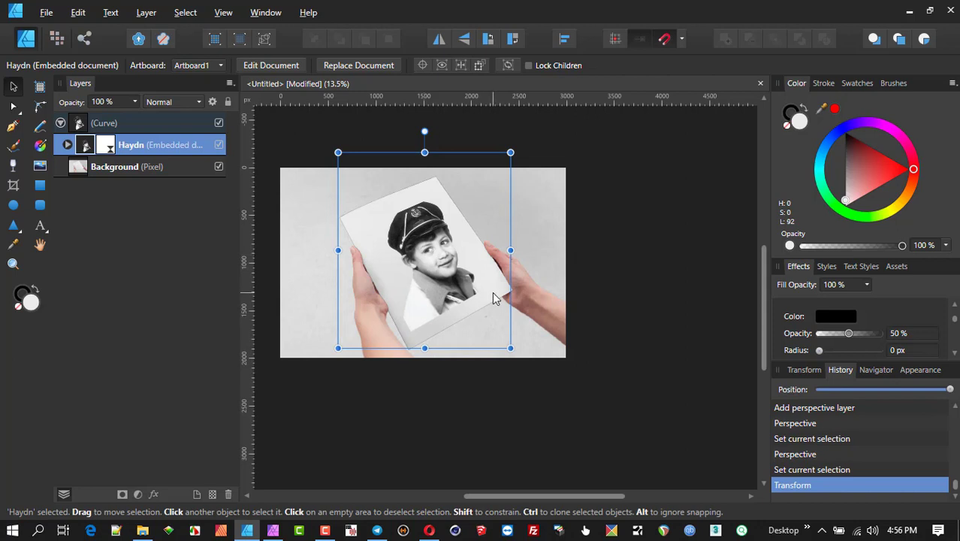
key("ctrl+x")
left_click(430, 273)
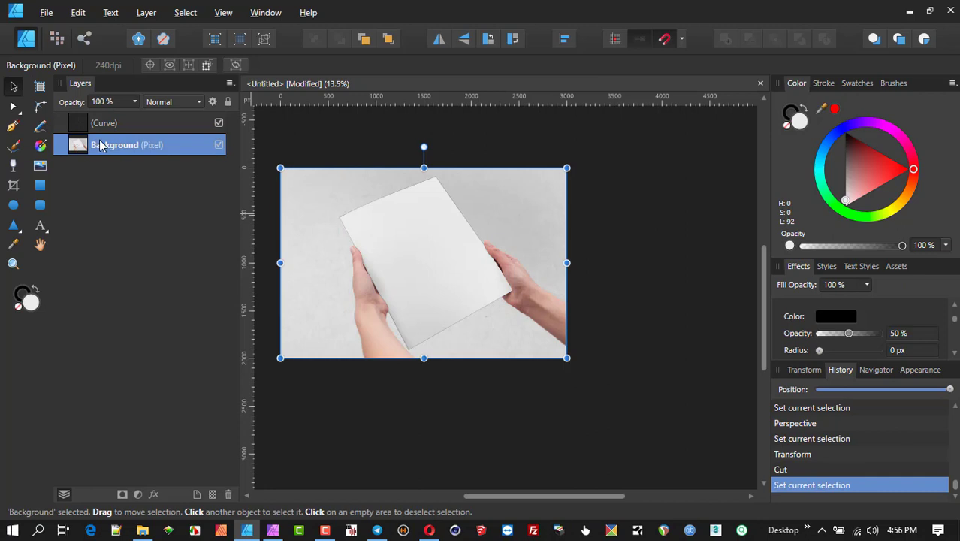
key("ctrl+z")
key("ctrl+z")
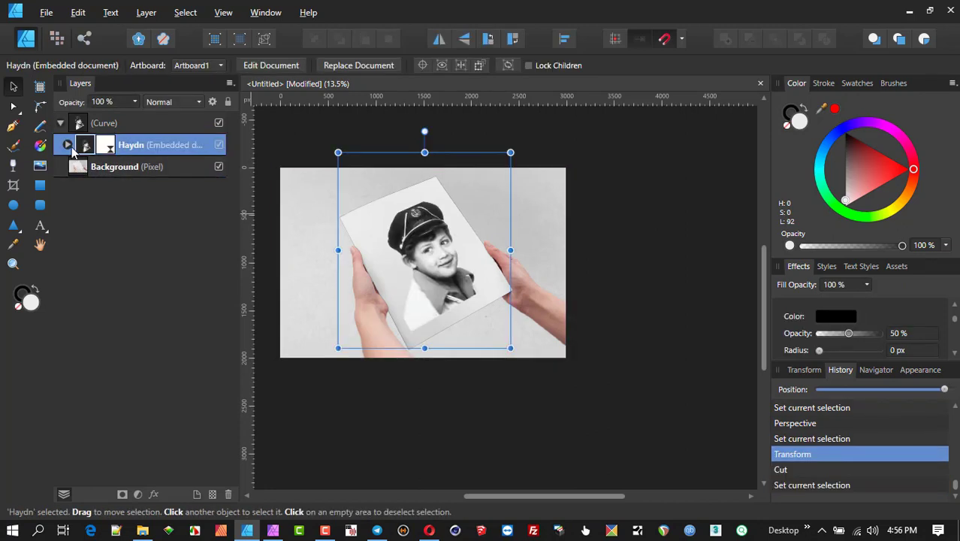
Expand the Haydn layer and reopen its Live Perspective filter for editing
left_click(66, 146)
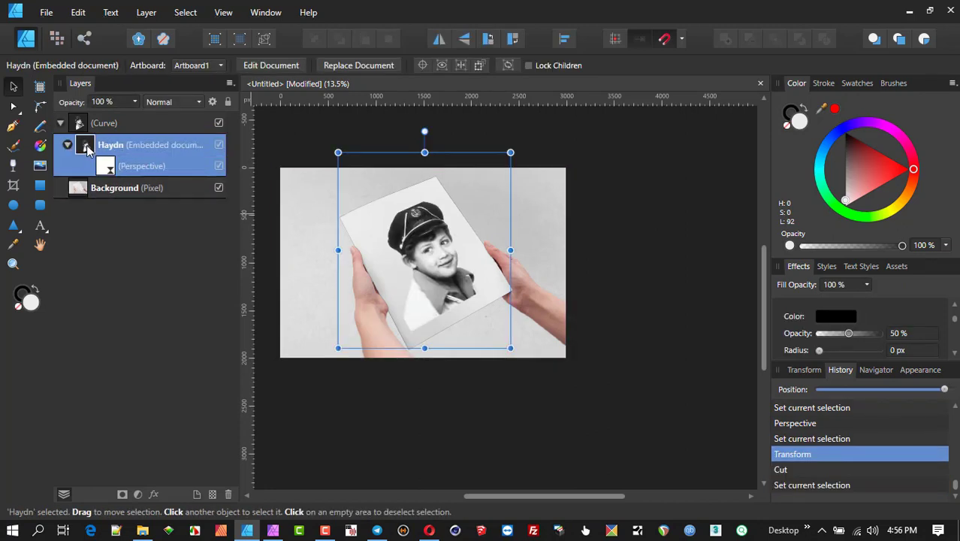
left_click(86, 148)
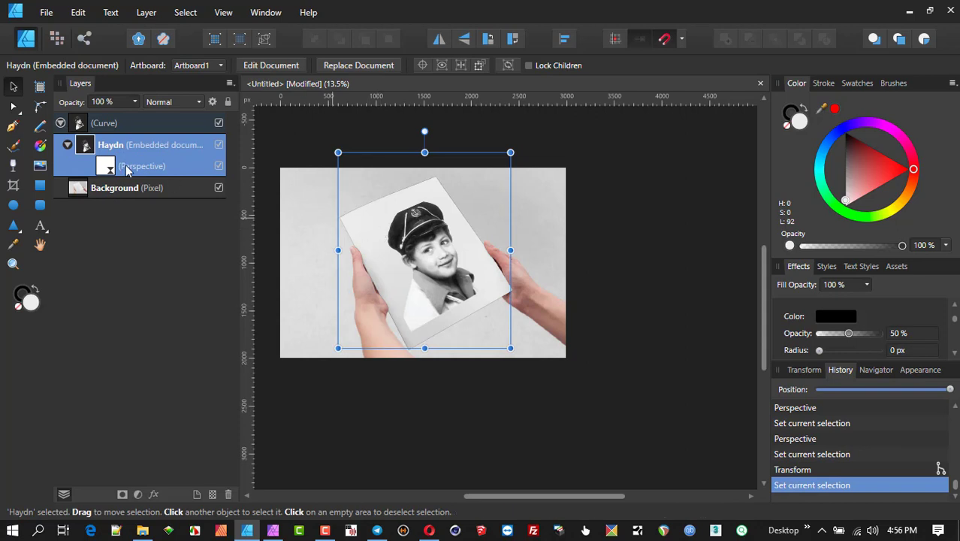
double_click(107, 167)
Drag the top-left, bottom and top perspective corners onto the matching booklet corners
scroll(405, 251, "up", 2)
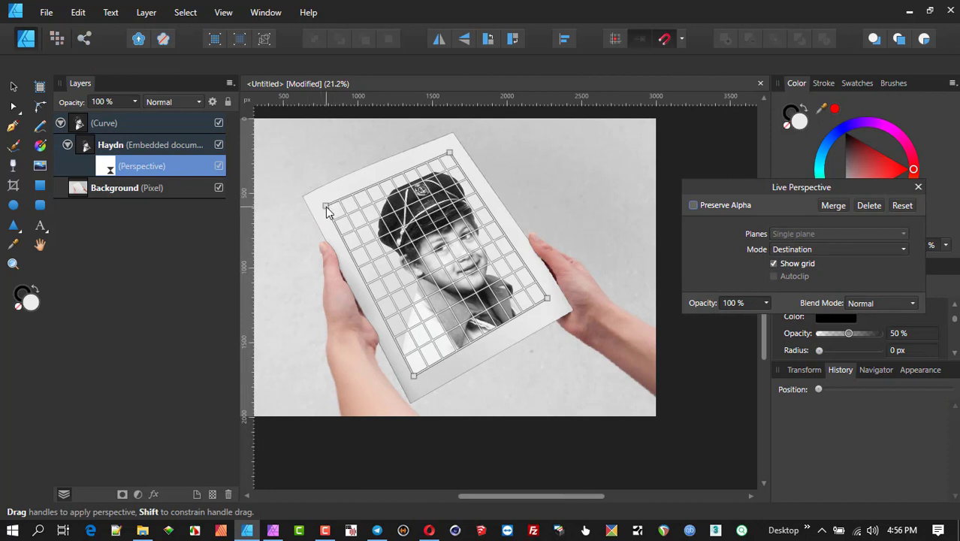
left_click_drag(326, 210, 287, 194)
scroll(389, 267, "down", 1)
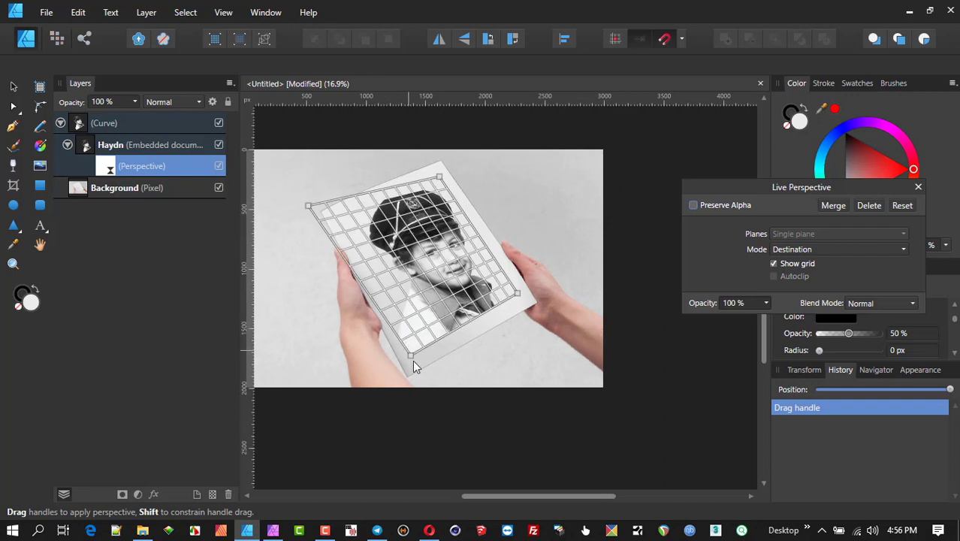
left_click_drag(410, 356, 404, 390)
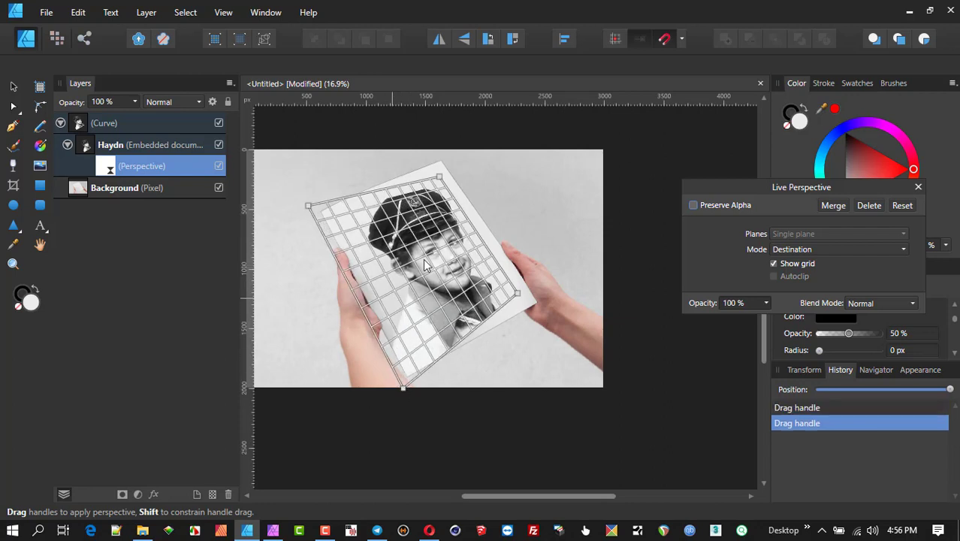
left_click_drag(440, 178, 444, 152)
scroll(414, 198, "up", 1)
scroll(414, 198, "left", 1)
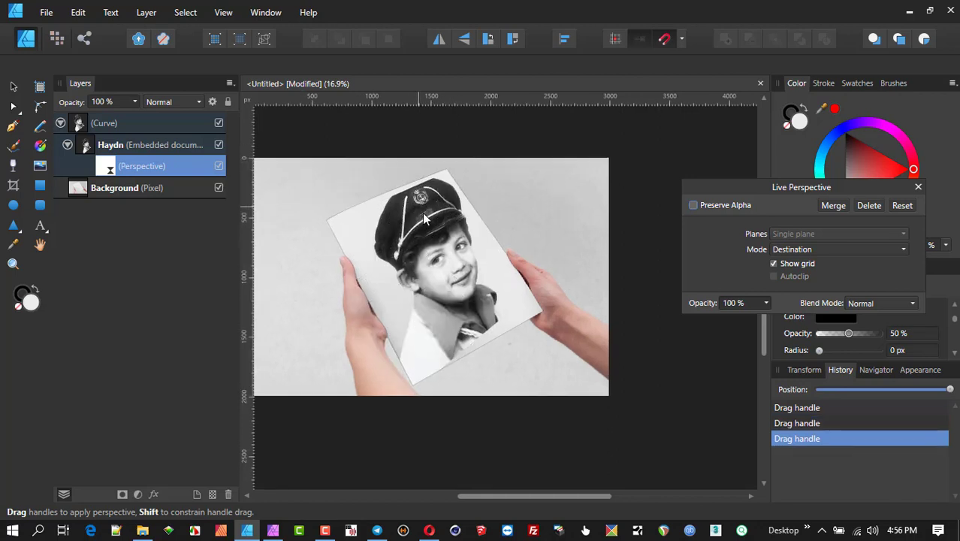
Fine-tune the left, top, bottom and right perspective corners to line up with the booklet edges
left_click_drag(322, 228, 310, 224)
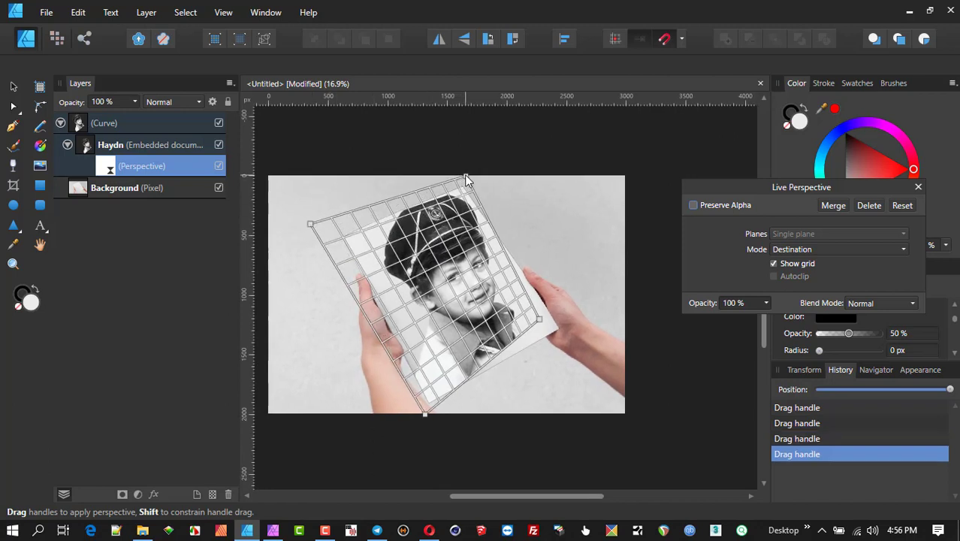
left_click_drag(466, 177, 463, 165)
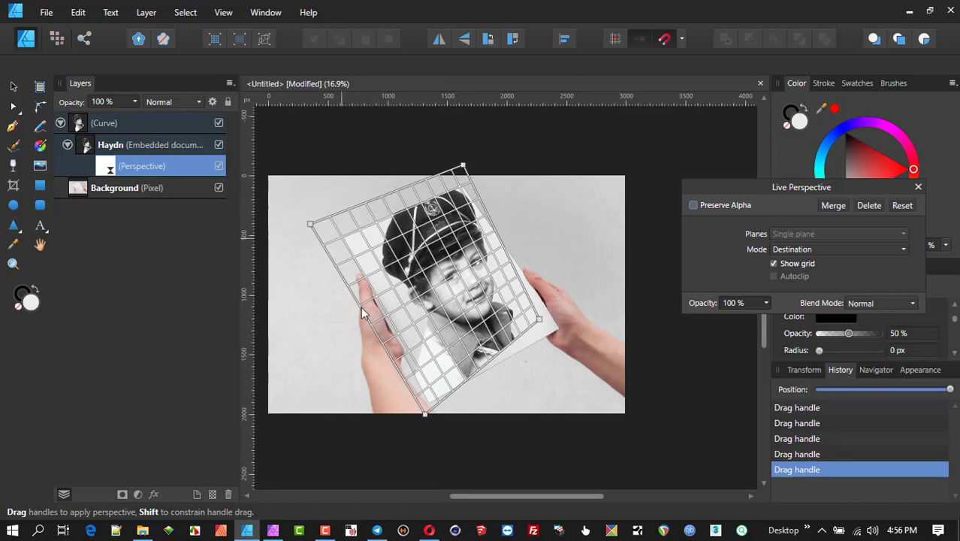
left_click_drag(424, 417, 418, 423)
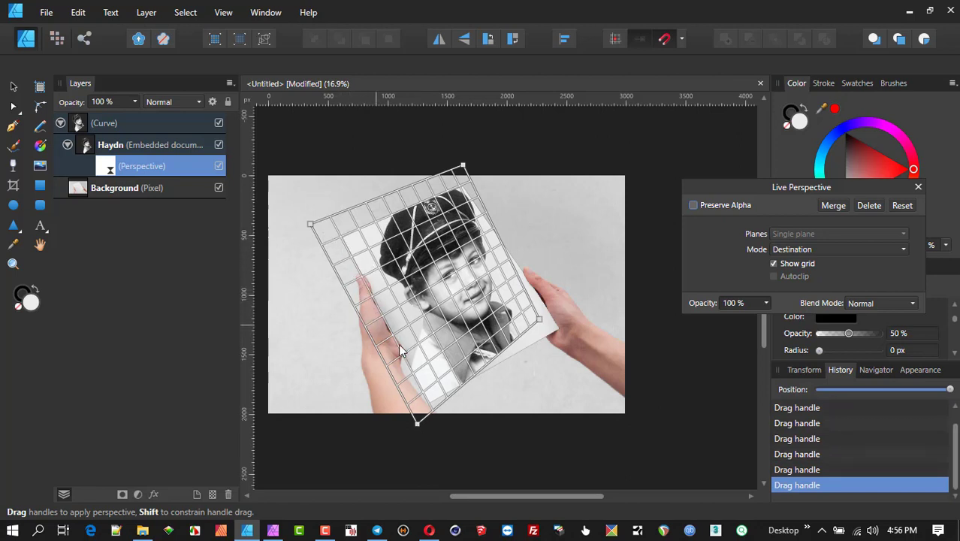
left_click_drag(540, 321, 588, 341)
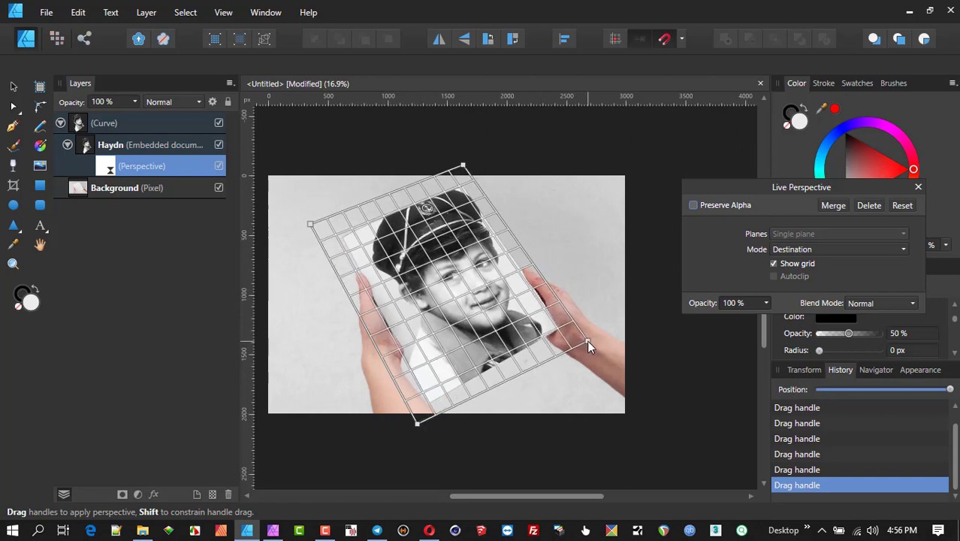
left_click_drag(414, 421, 423, 440)
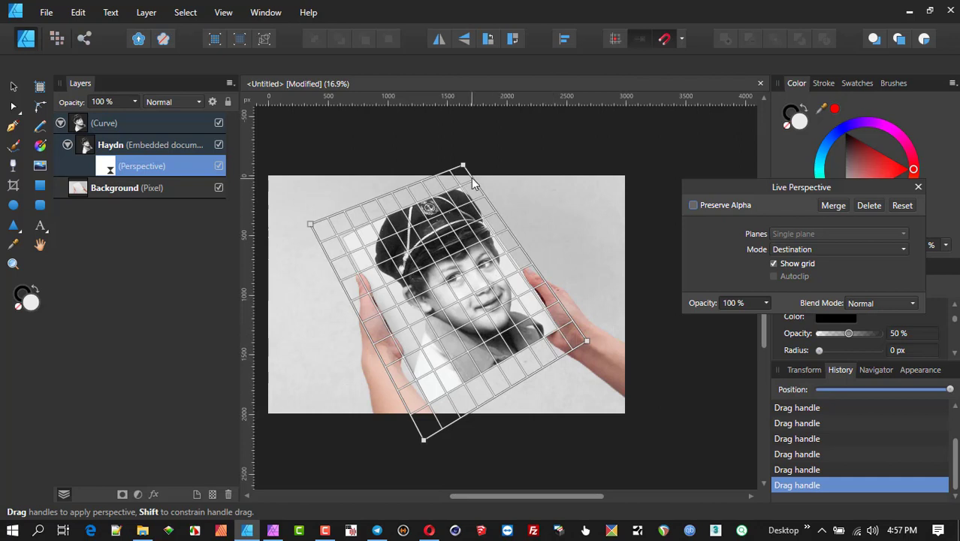
left_click_drag(463, 165, 462, 159)
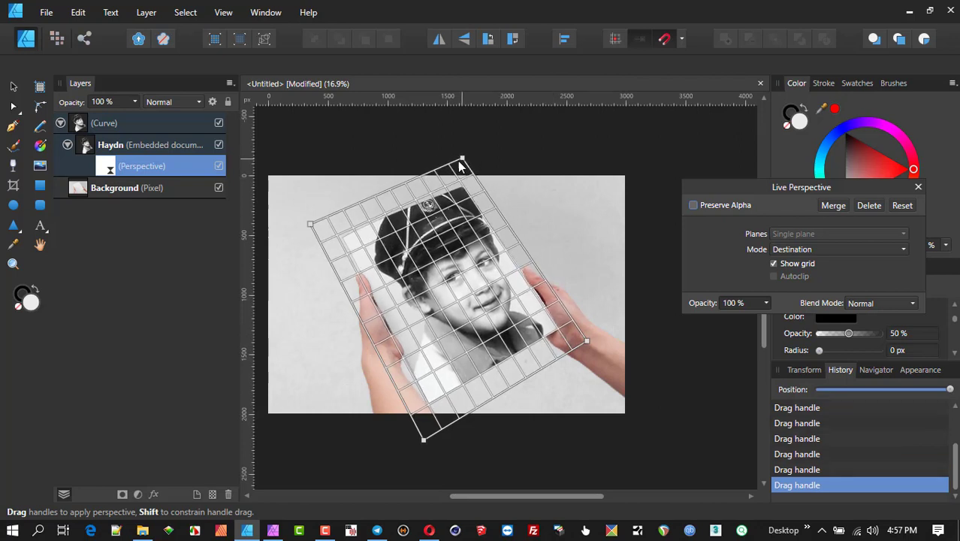
left_click_drag(595, 342, 590, 340)
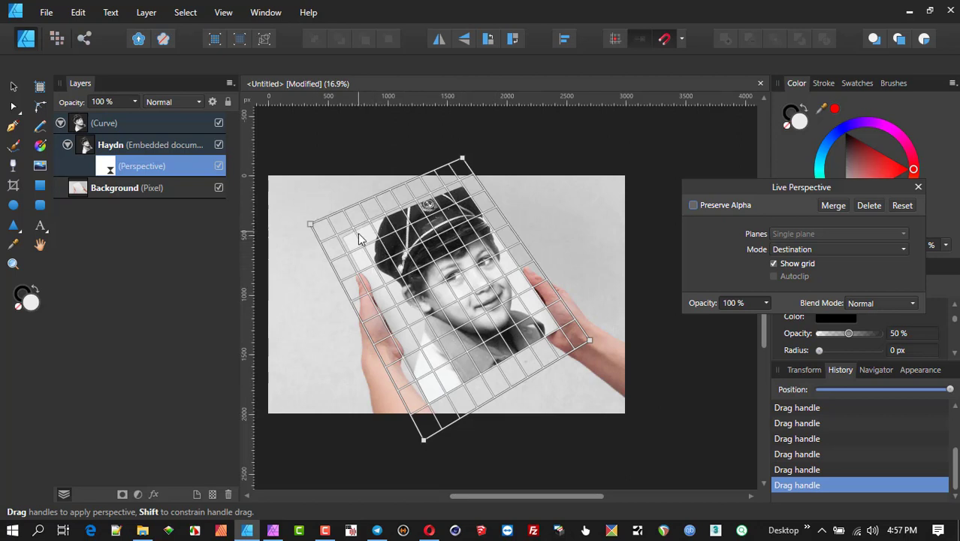
mouse_move(311, 226)
left_mouse_down()
mouse_move(292, 235)
mouse_move(318, 229)
left_mouse_up()
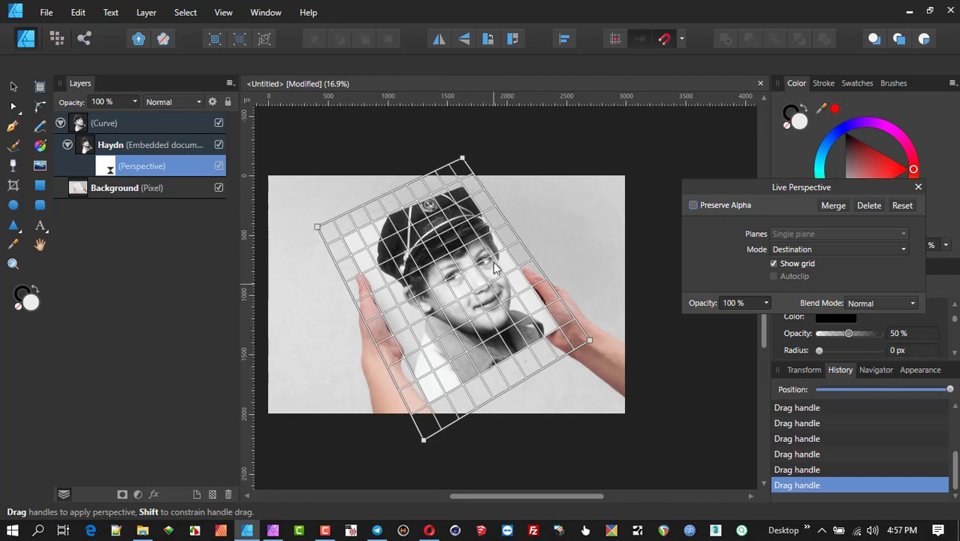
Apply the warp, reopen the perspective to lower the top corner slightly, and commit it again
left_click(918, 186)
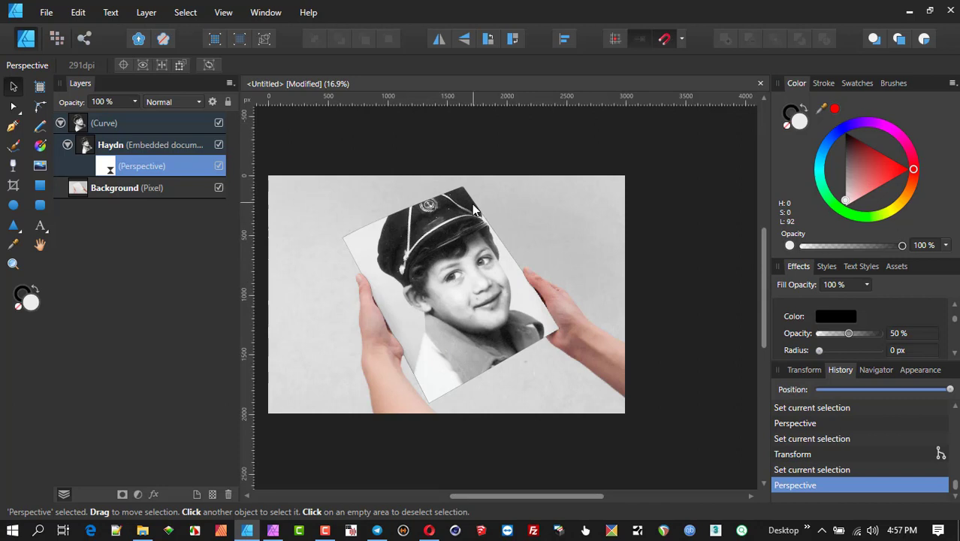
double_click(107, 166)
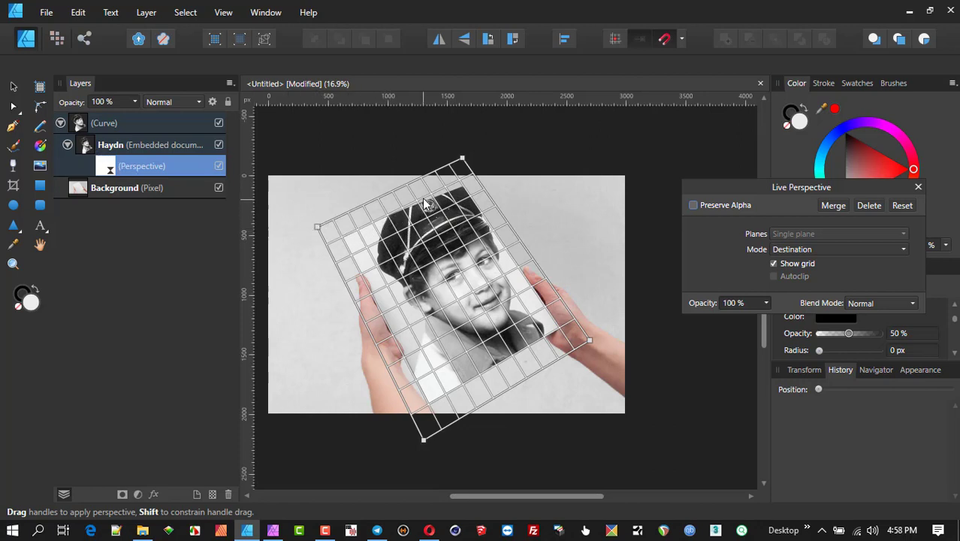
left_click_drag(463, 159, 466, 165)
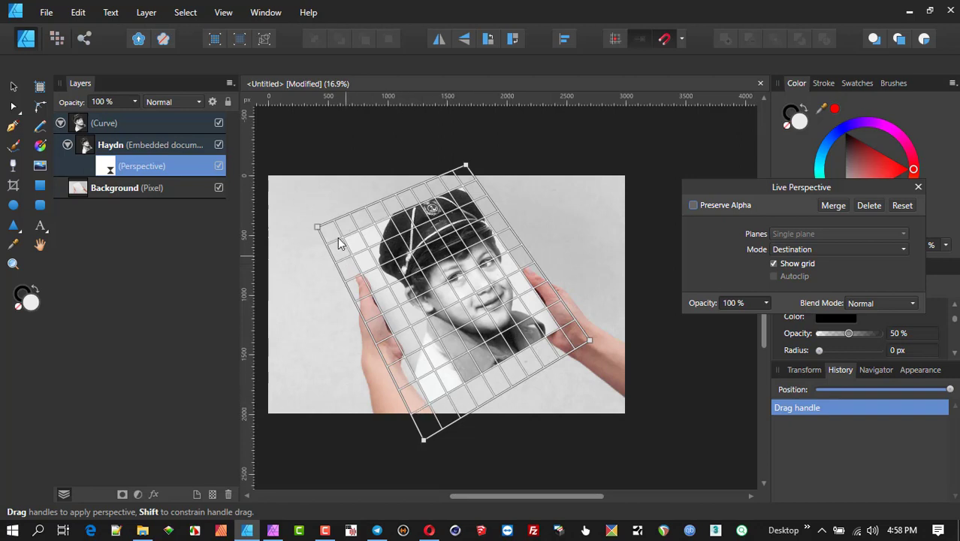
left_click(918, 186)
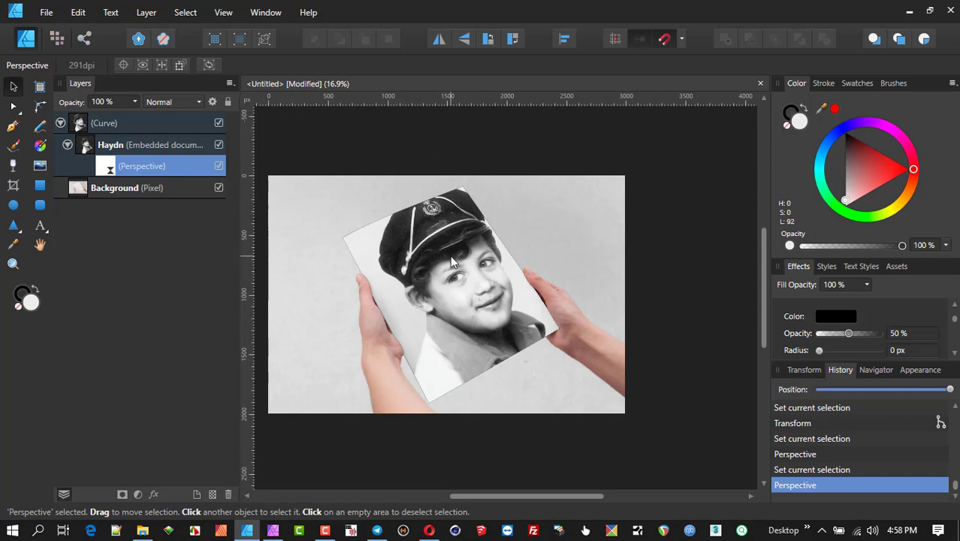
scroll(468, 289, "up", 2)
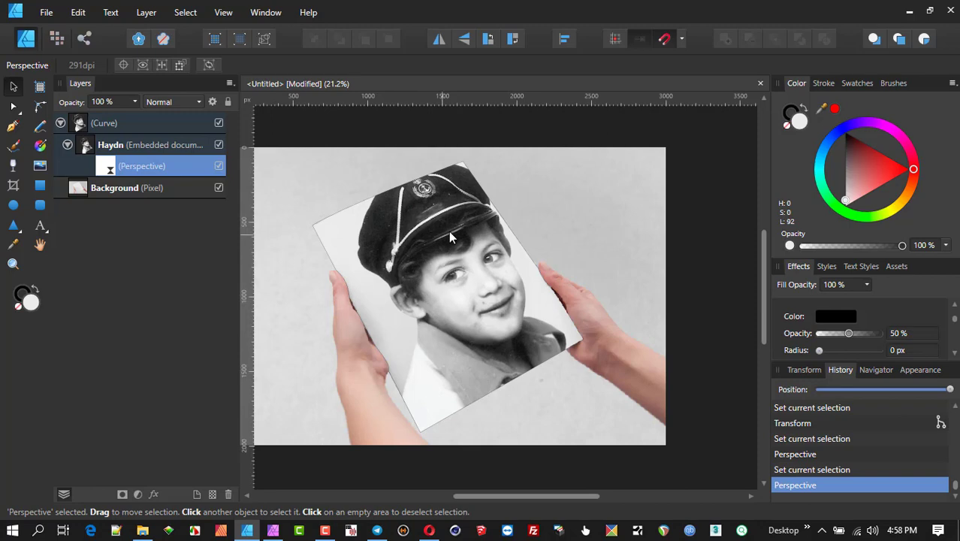
Open the Haydn portrait's embedded document, then return to the mockup and collapse the Haydn layer
left_click(421, 227)
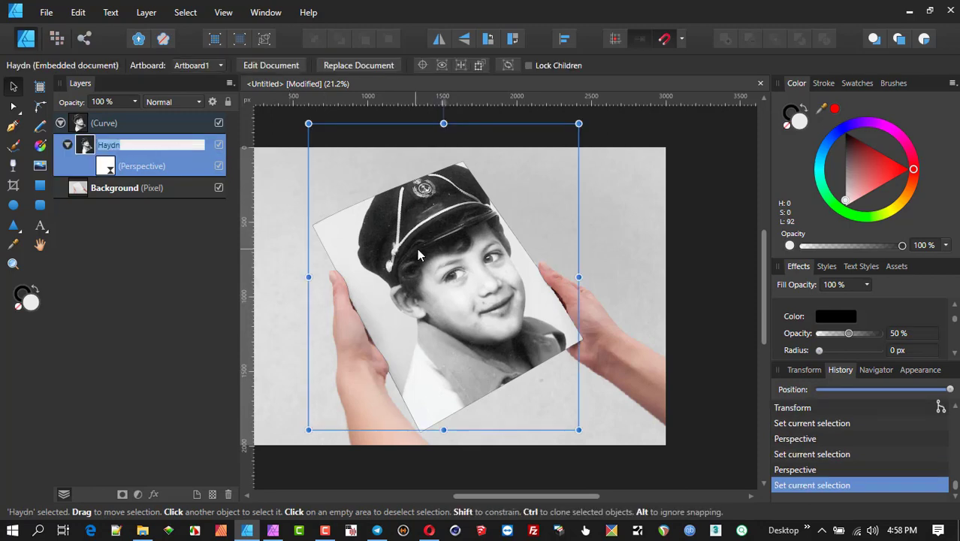
double_click(433, 251)
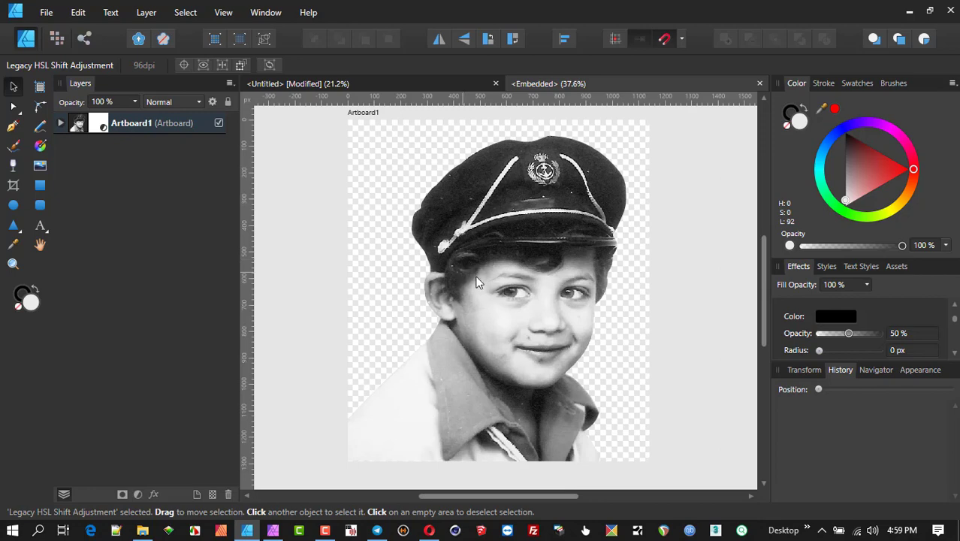
scroll(465, 266, "down", 2)
scroll(536, 268, "up", 2)
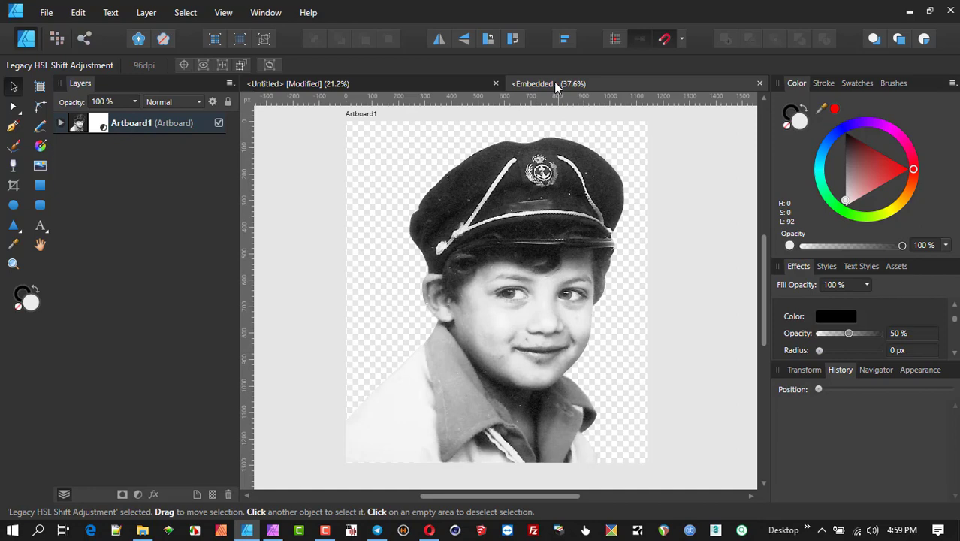
left_click(357, 82)
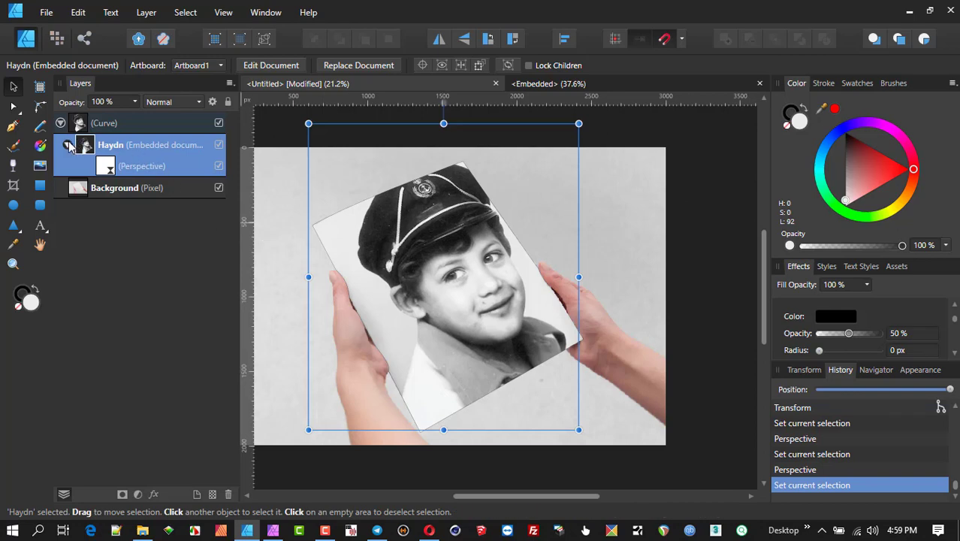
left_click(68, 144)
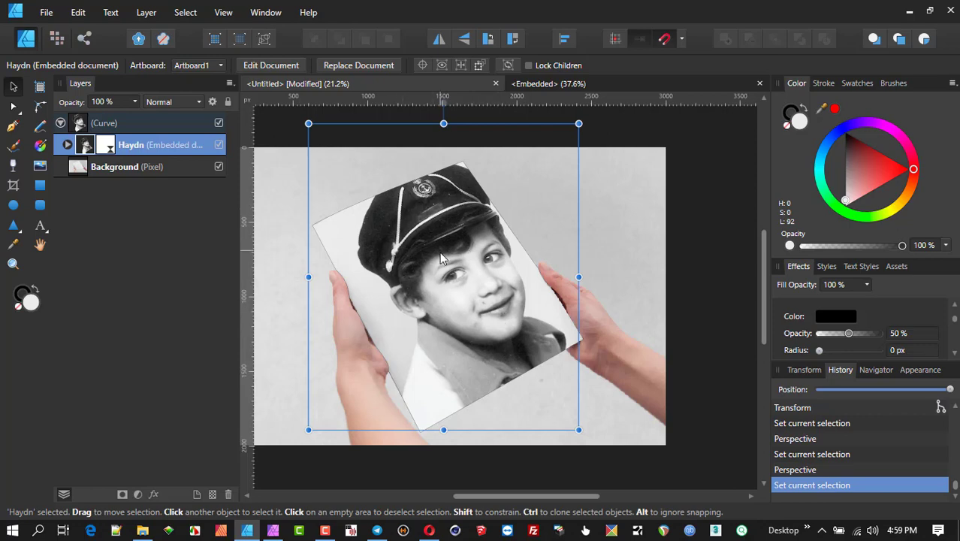
Close the embedded portrait document, reopen it, and switch back to the booklet mockup tab
left_click(643, 85)
key("ctrl+w")
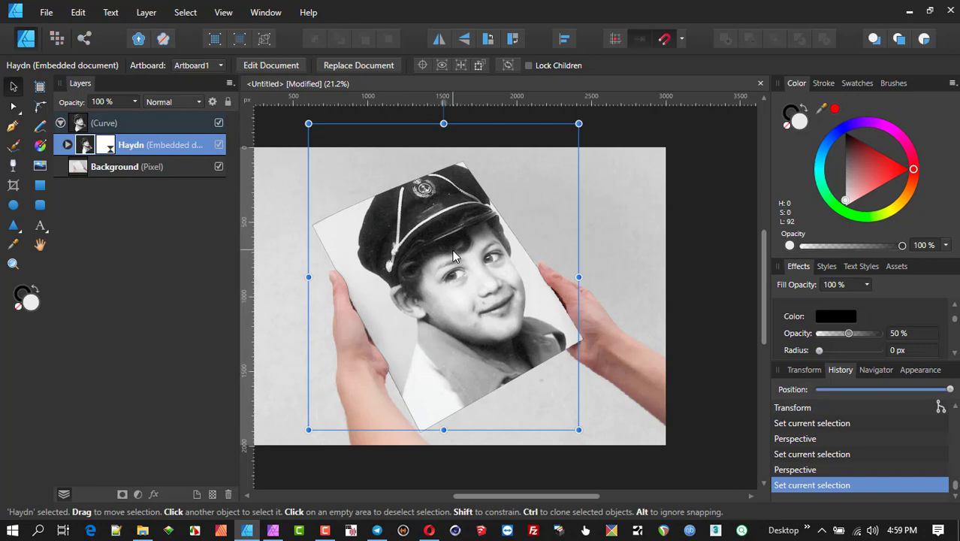
left_click(278, 65)
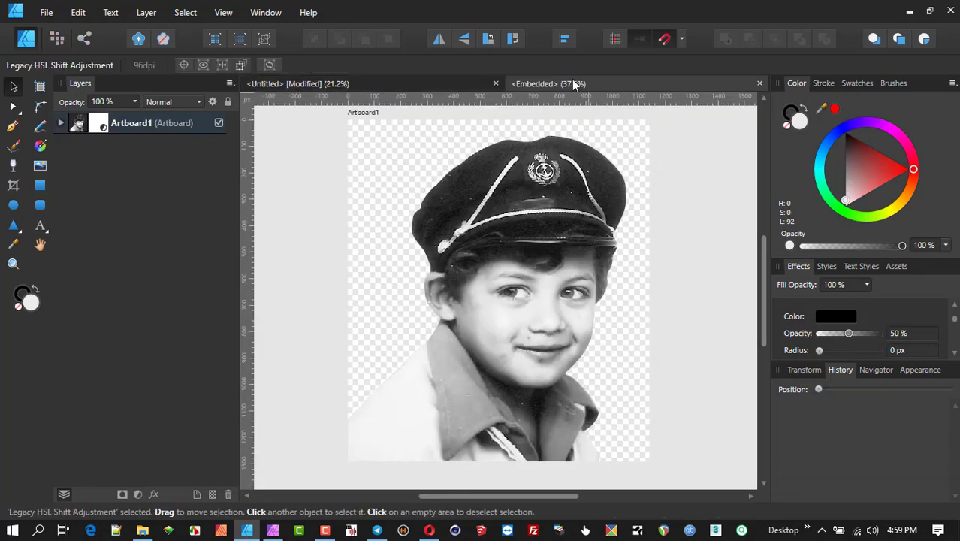
left_click(423, 82)
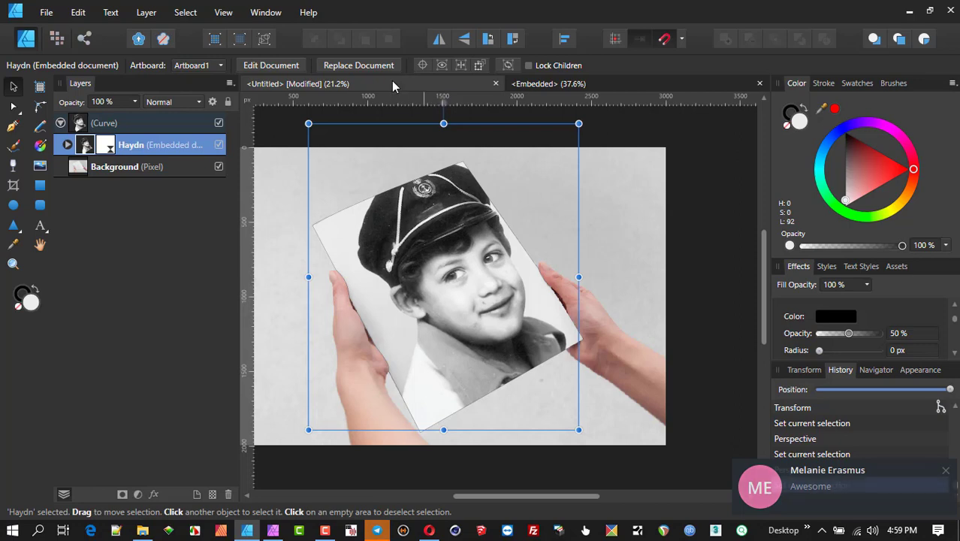
Float the Untitled mockup into its own smaller window placed higher up
left_click_drag(391, 81, 308, 127)
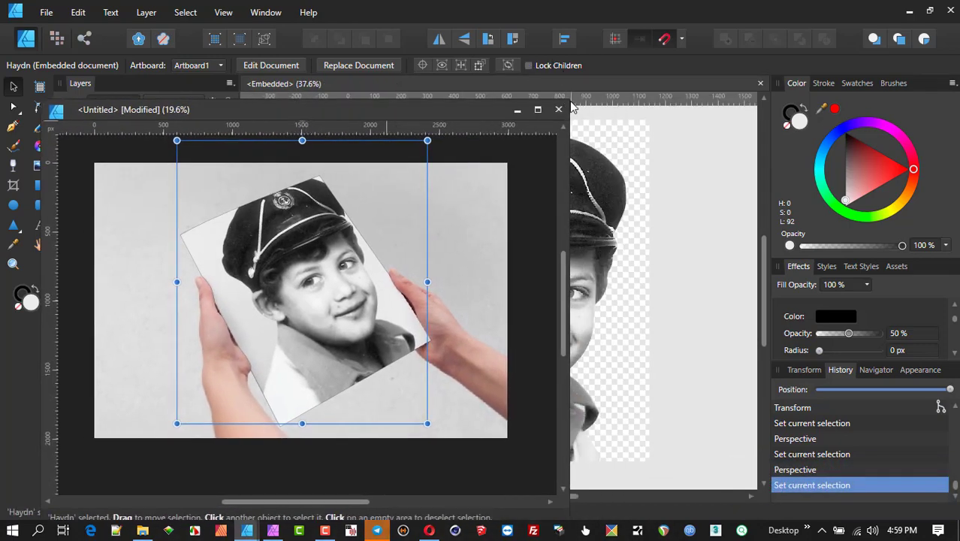
left_click_drag(571, 100, 385, 244)
left_click_drag(304, 250, 308, 146)
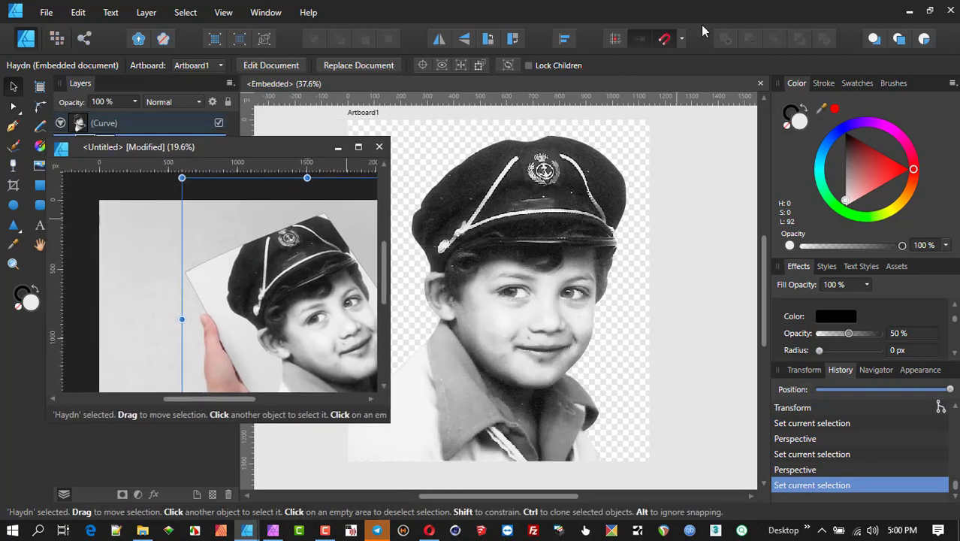
Float the Embedded portrait into a separate window and resize both windows side by side
left_click_drag(458, 85, 683, 100)
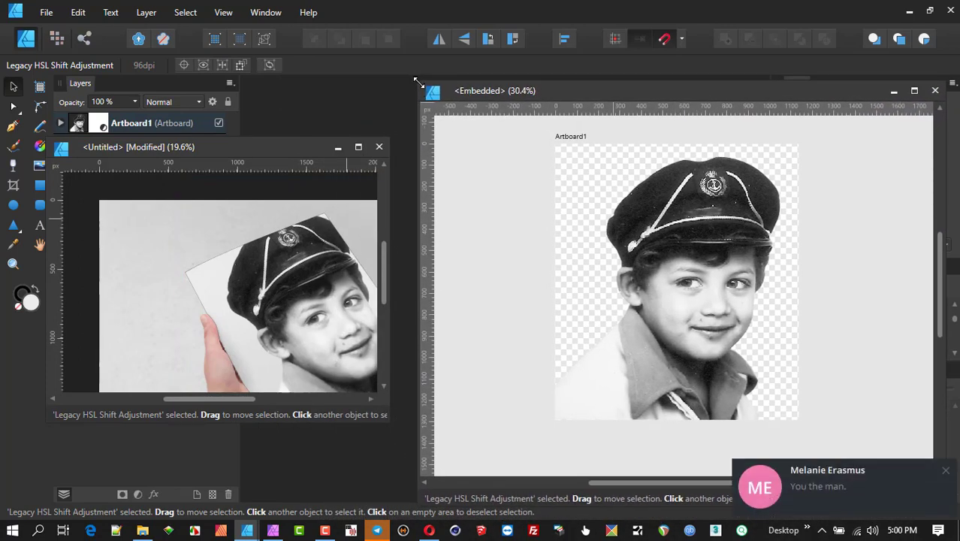
left_click_drag(419, 81, 495, 154)
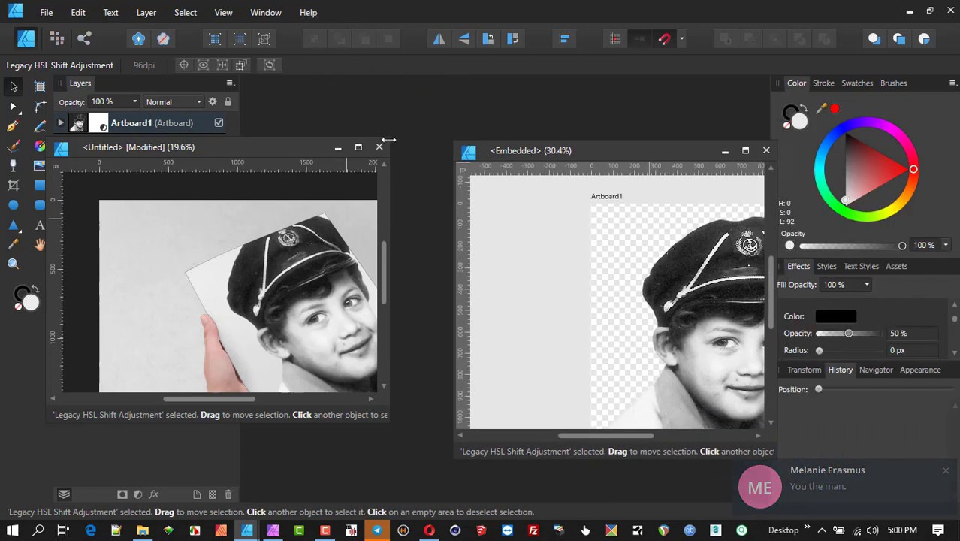
left_click_drag(386, 141, 451, 106)
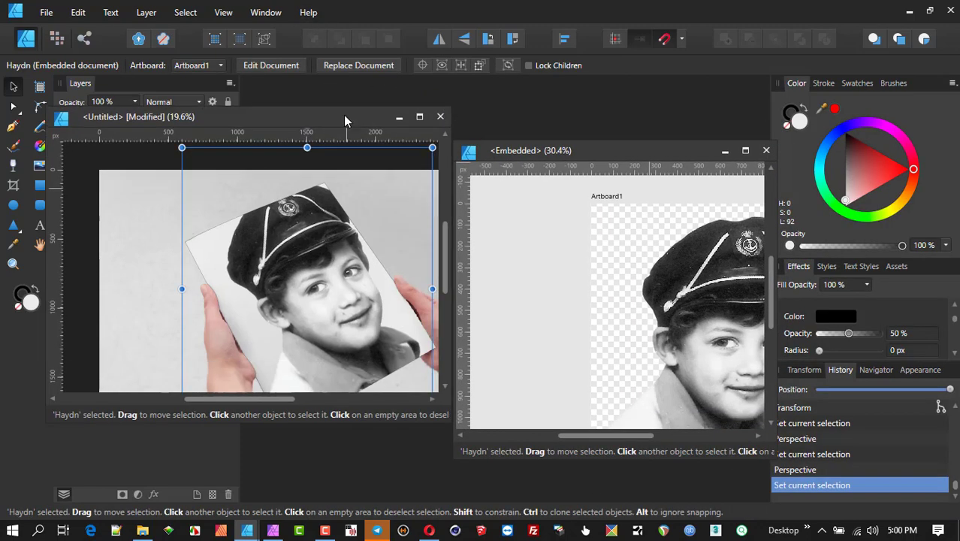
left_click_drag(343, 115, 313, 121)
scroll(306, 159, "down", 2)
scroll(222, 222, "right", 2)
scroll(222, 222, "up", 1)
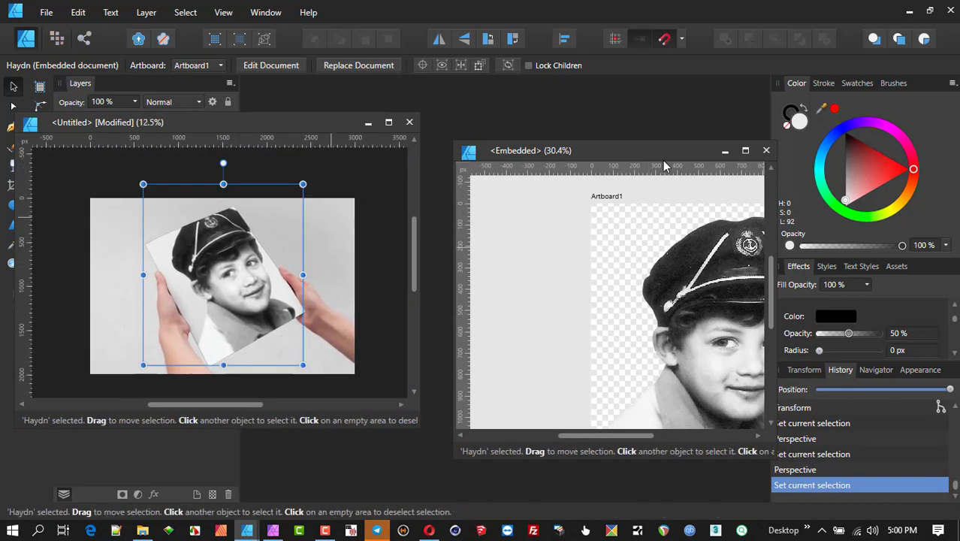
left_click_drag(651, 141, 627, 119)
scroll(494, 251, "right", 5)
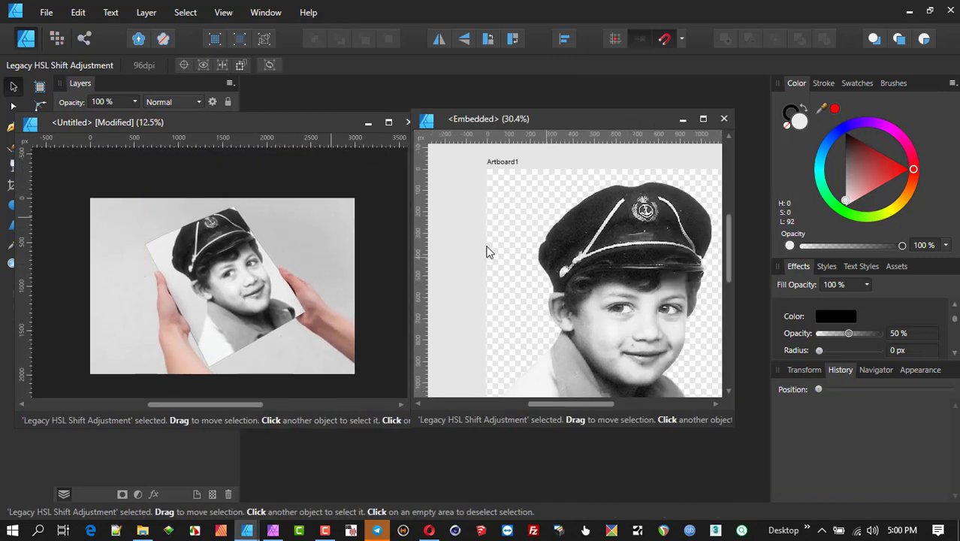
Move the Curve mask around the boy and resize it from its lower-left and upper-right corners
scroll(496, 246, "down", 1)
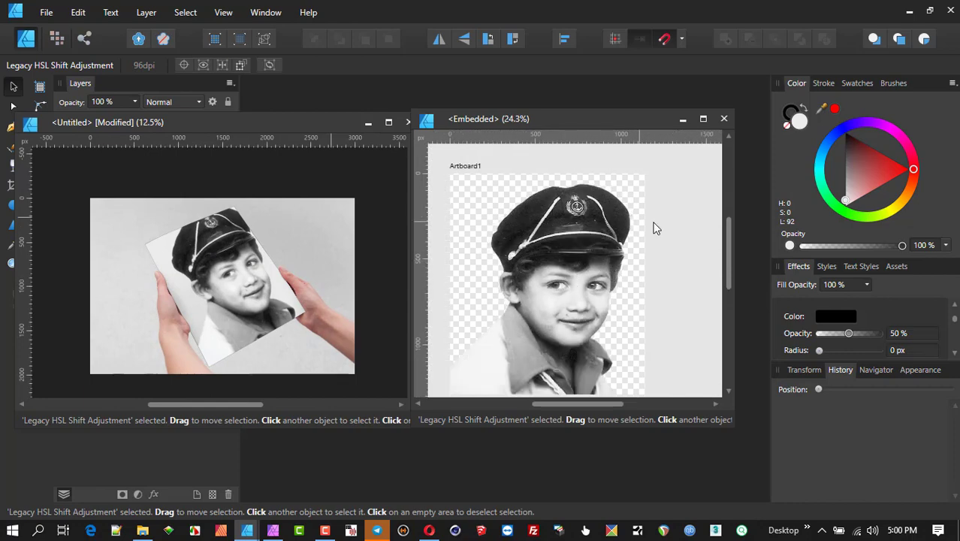
left_click(323, 284)
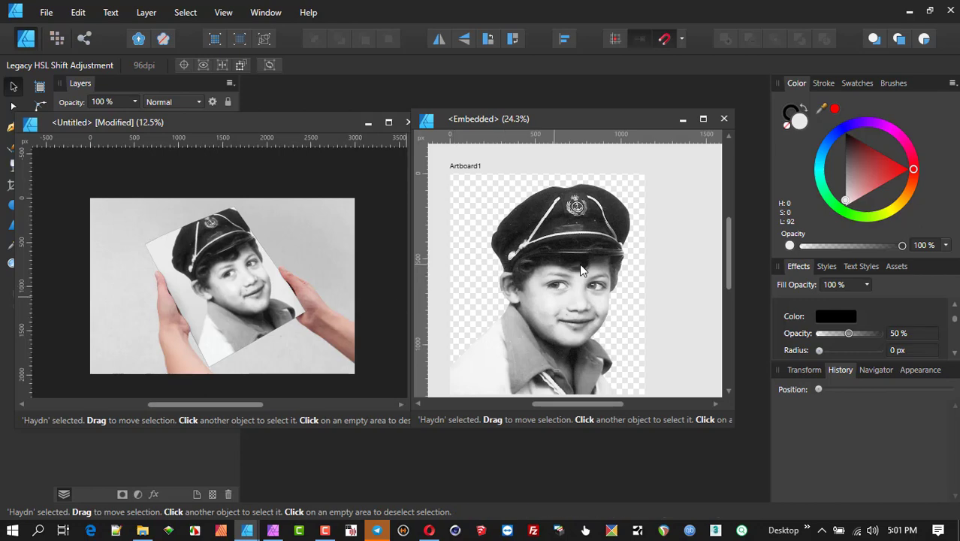
scroll(580, 269, "down", 2)
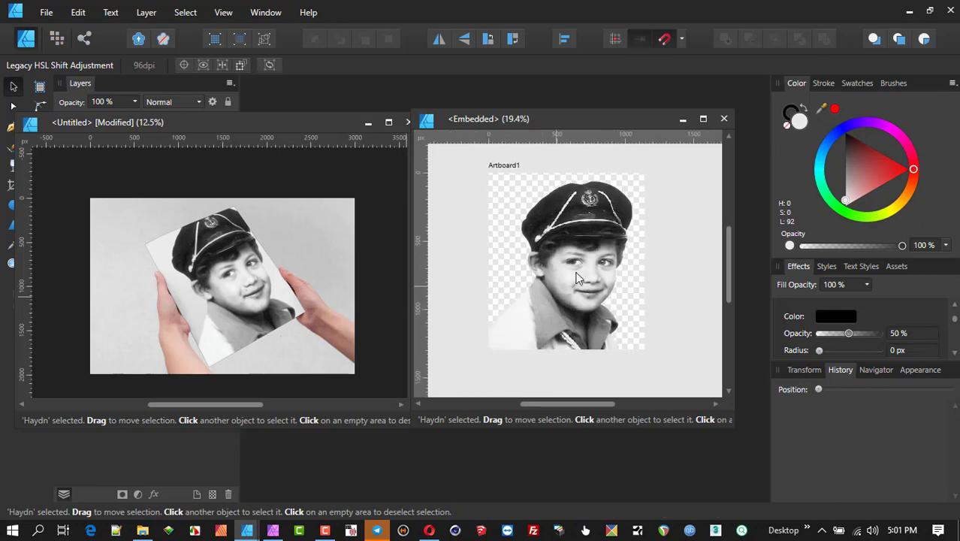
left_click(565, 284)
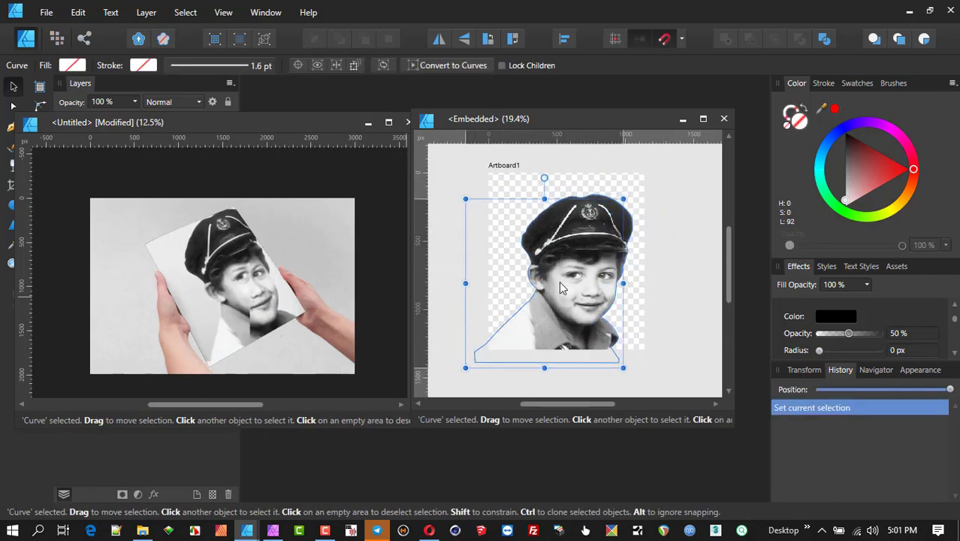
left_click_drag(559, 281, 587, 255)
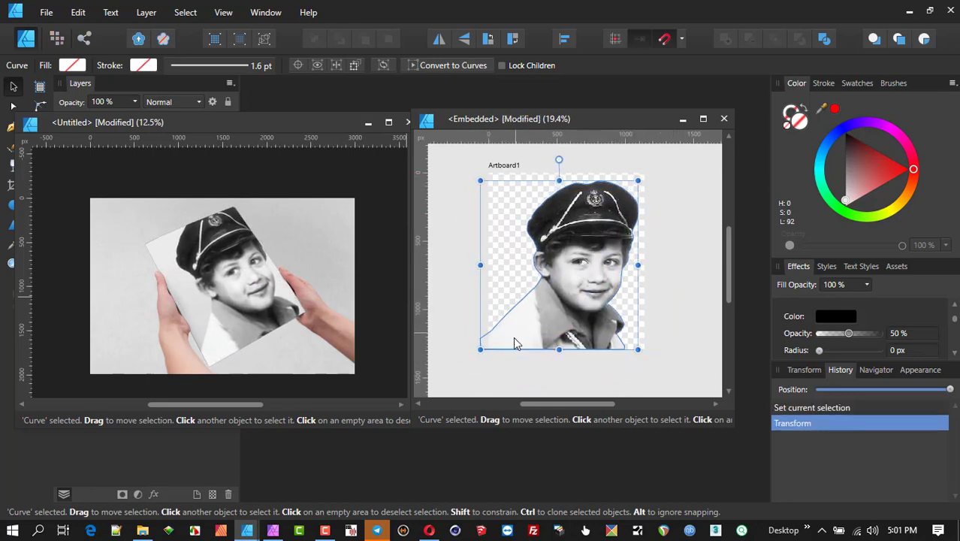
left_click_drag(480, 349, 498, 342)
left_click_drag(526, 276, 558, 272)
left_click_drag(612, 207, 633, 188)
left_click(650, 233)
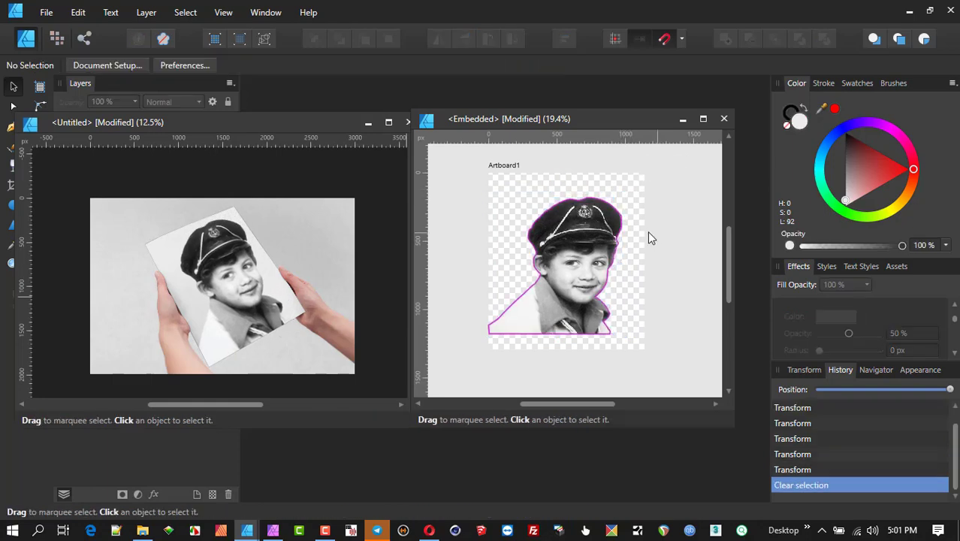
Select the portrait's artboard and close the Embedded window, returning to the mockup
left_click(508, 167)
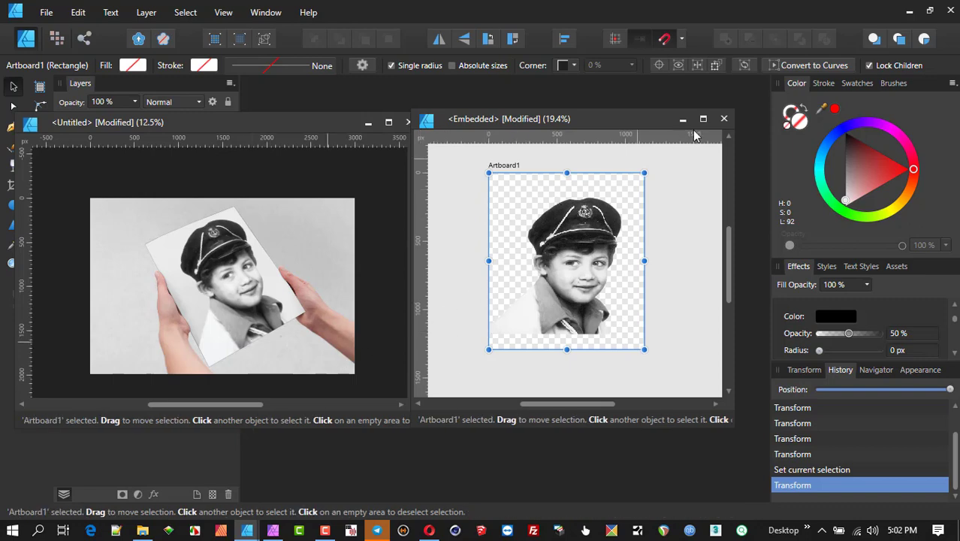
left_click(724, 118)
scroll(290, 304, "up", 3)
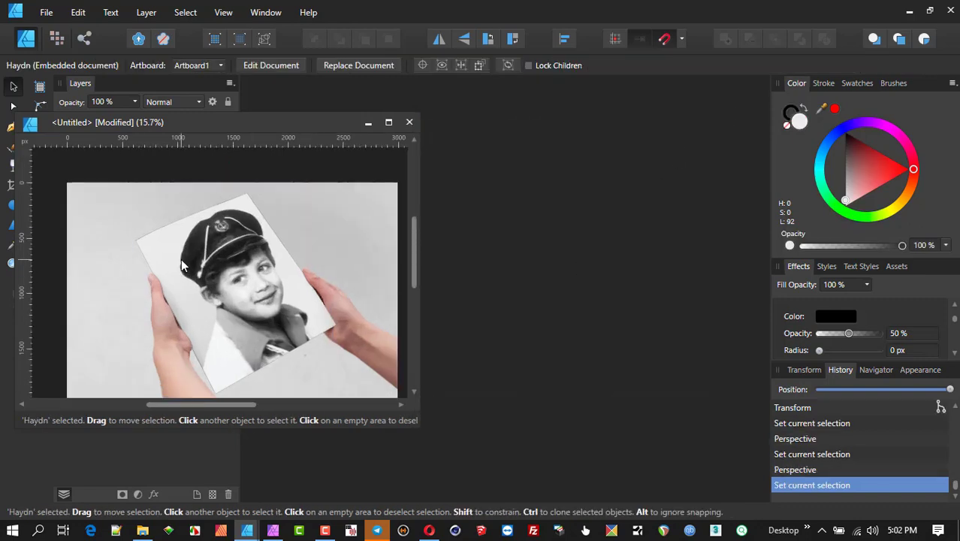
scroll(276, 306, "down", 1)
scroll(277, 307, "down", 1)
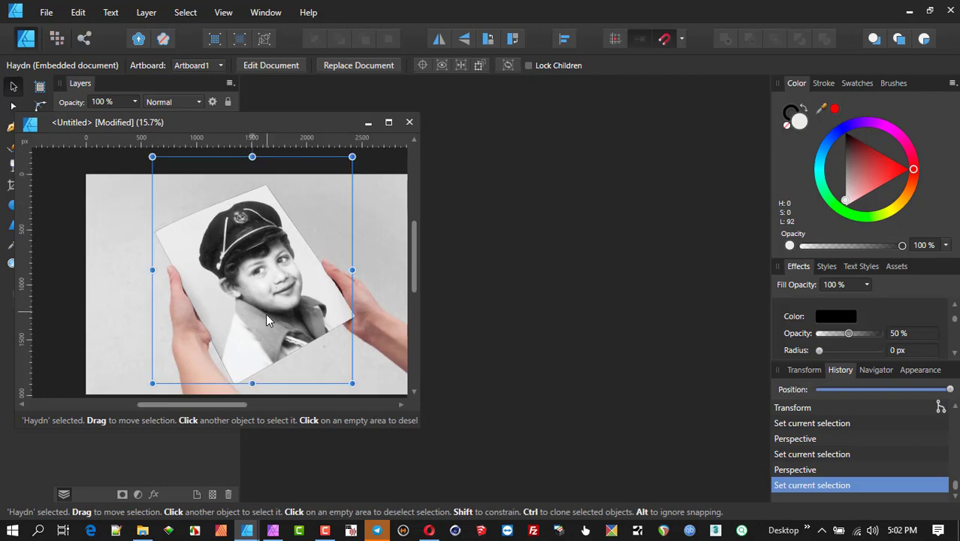
Reopen the embedded portrait and float the mockup window beside the portrait window
double_click(264, 293)
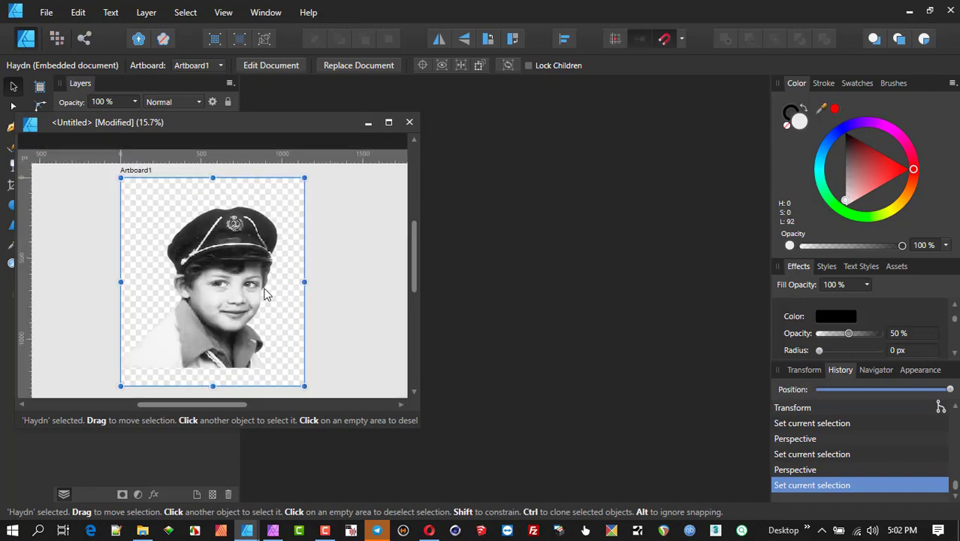
left_click_drag(250, 128, 594, 173)
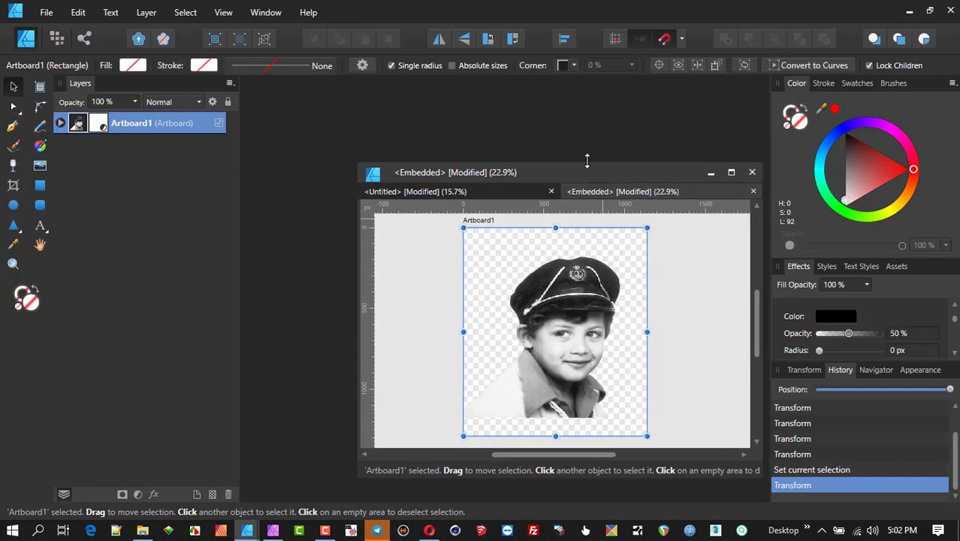
key("ctrl+Tab")
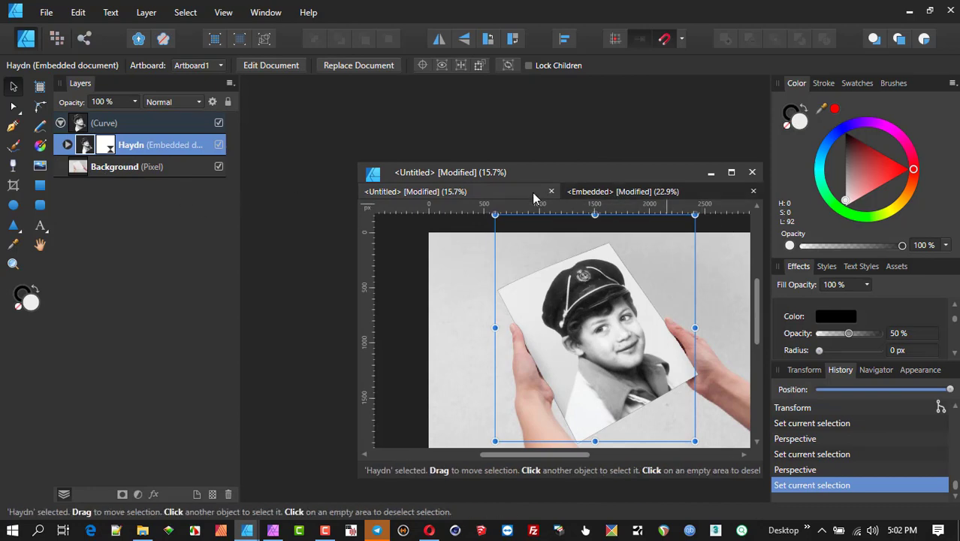
left_click_drag(415, 191, 240, 183)
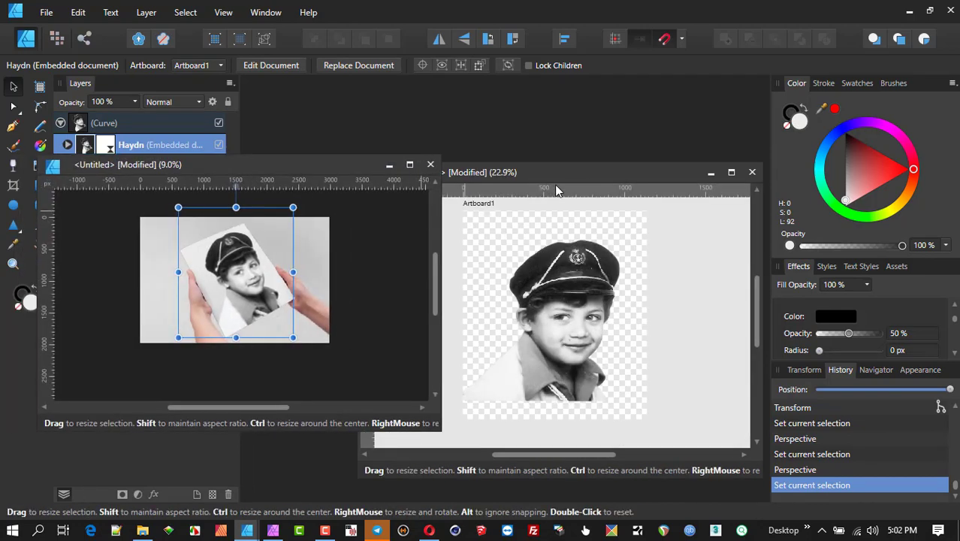
left_click_drag(565, 175, 613, 132)
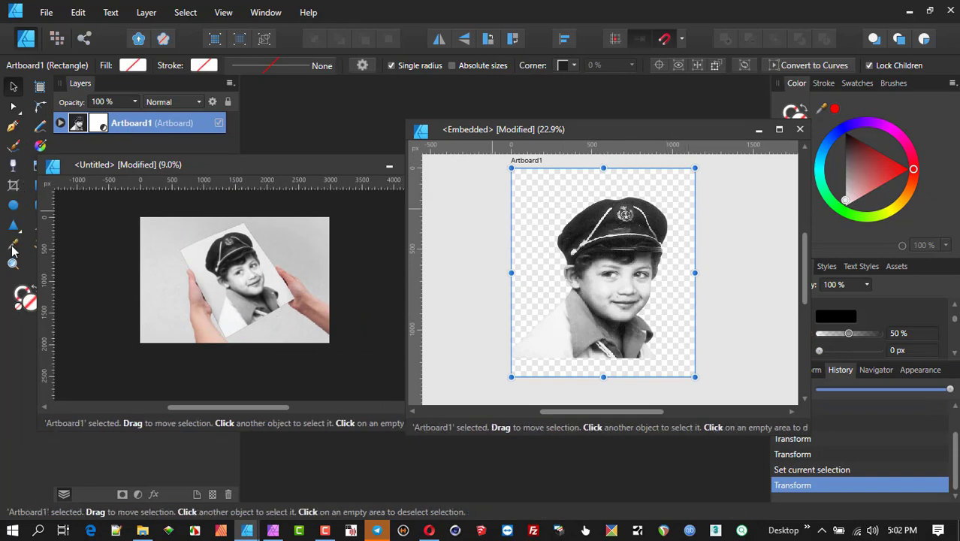
left_click_drag(85, 171, 112, 150)
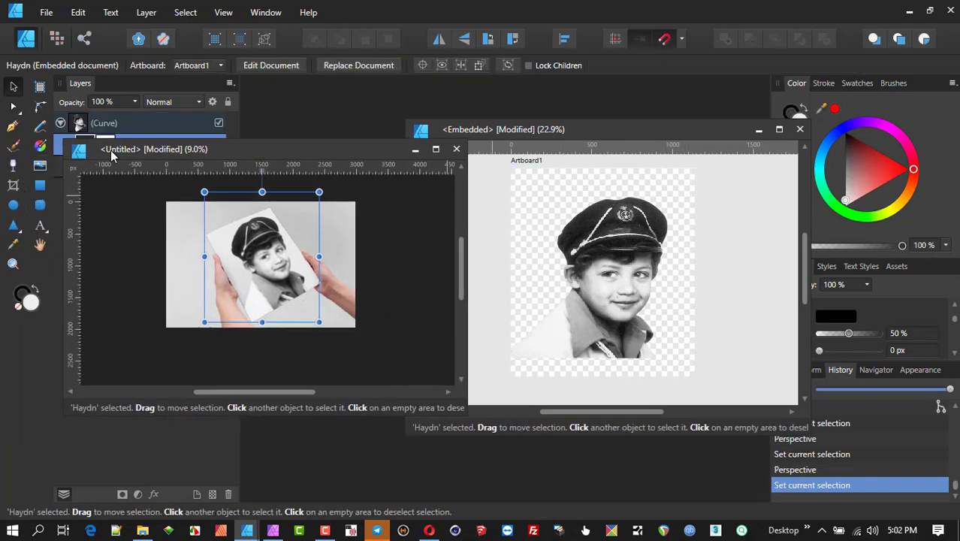
Create an artistic text box over the lower portrait and type 'Haydn'
left_click(40, 227)
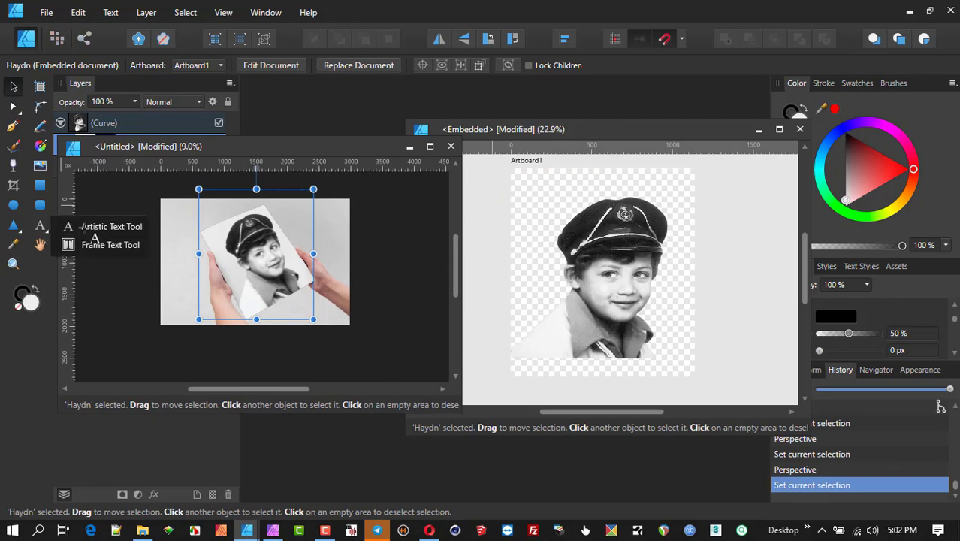
left_click(73, 227)
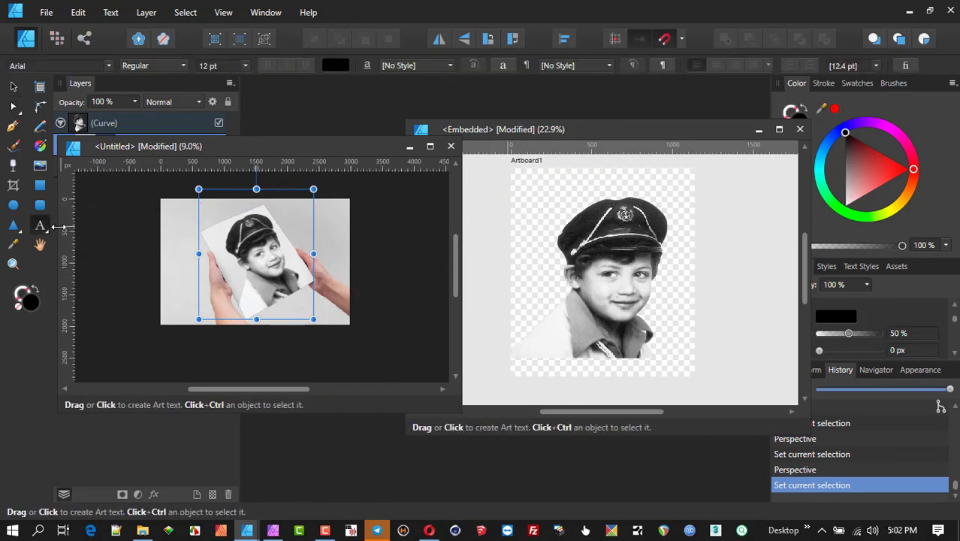
left_click(569, 131)
key("v")
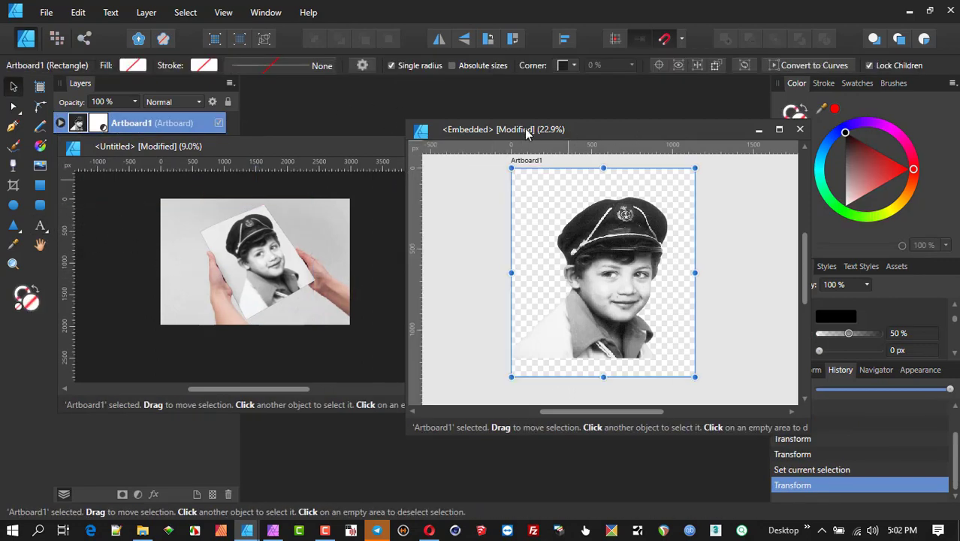
left_click(45, 224)
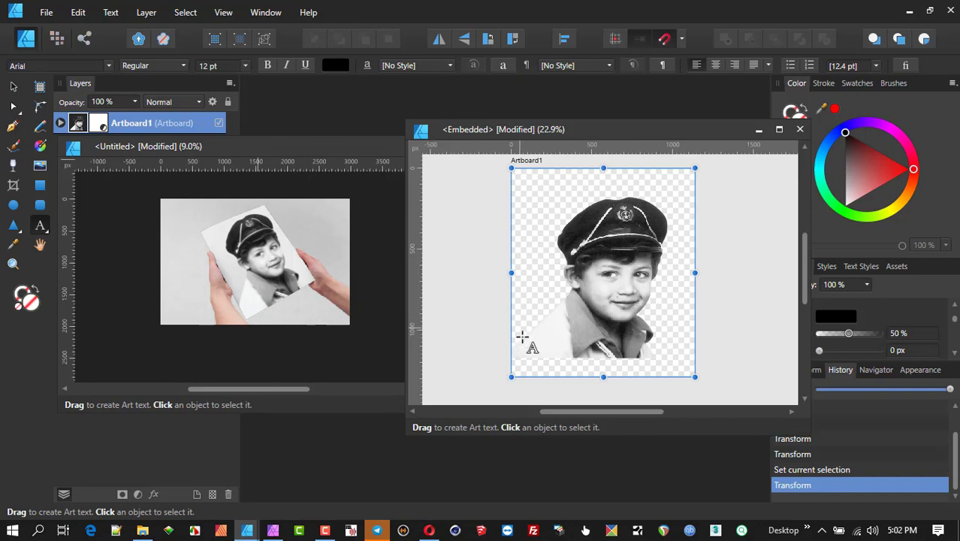
left_click_drag(520, 332, 534, 352)
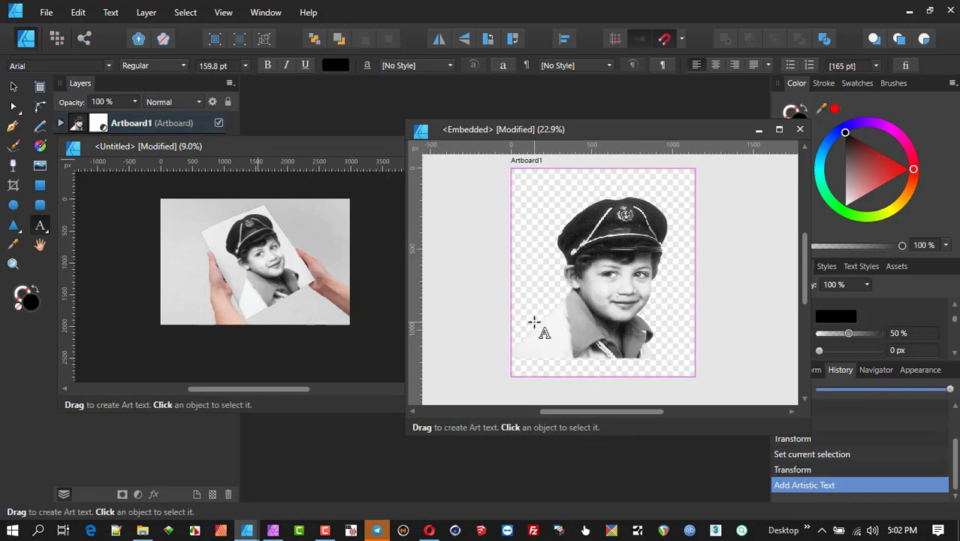
type("Haydn")
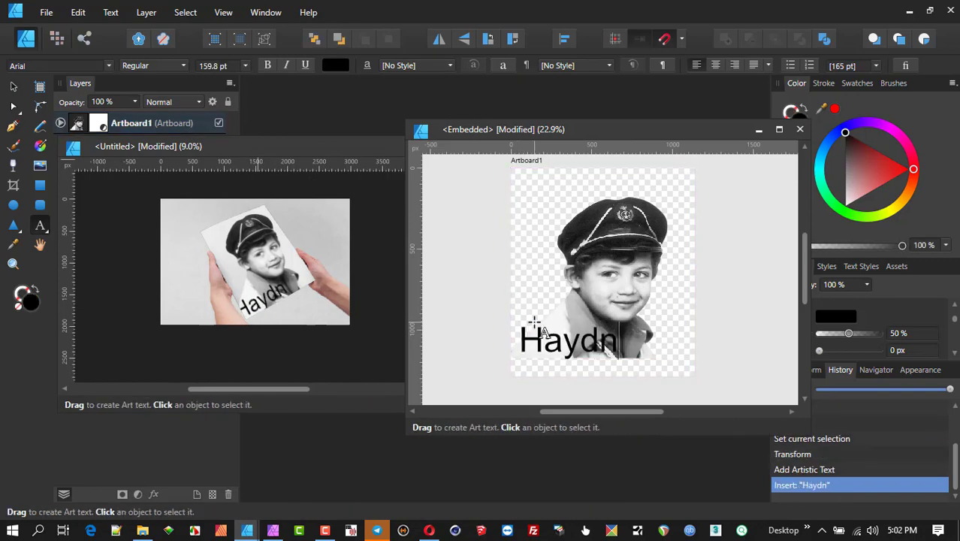
Center the Haydn text on the portrait and scale it down
key("ctrl+a")
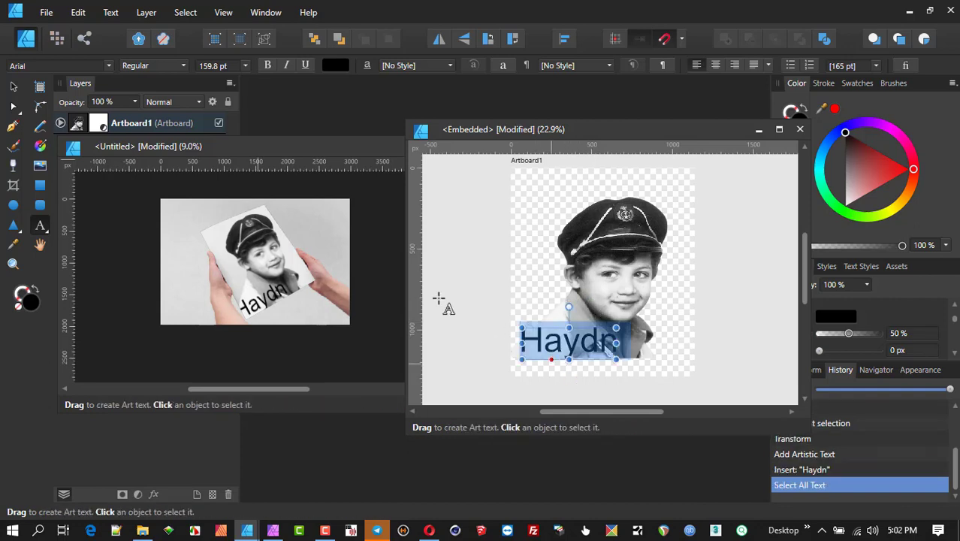
left_click(14, 89)
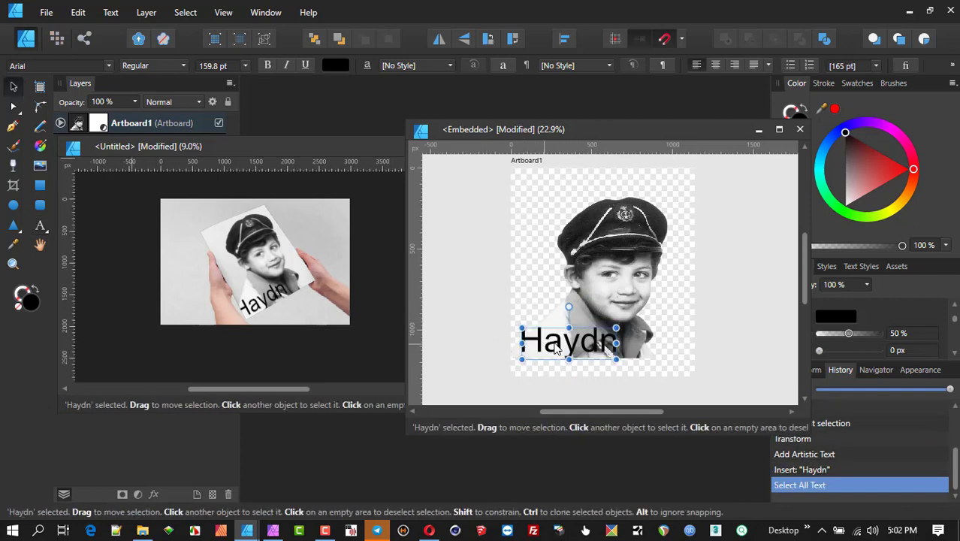
left_click_drag(552, 350, 586, 344)
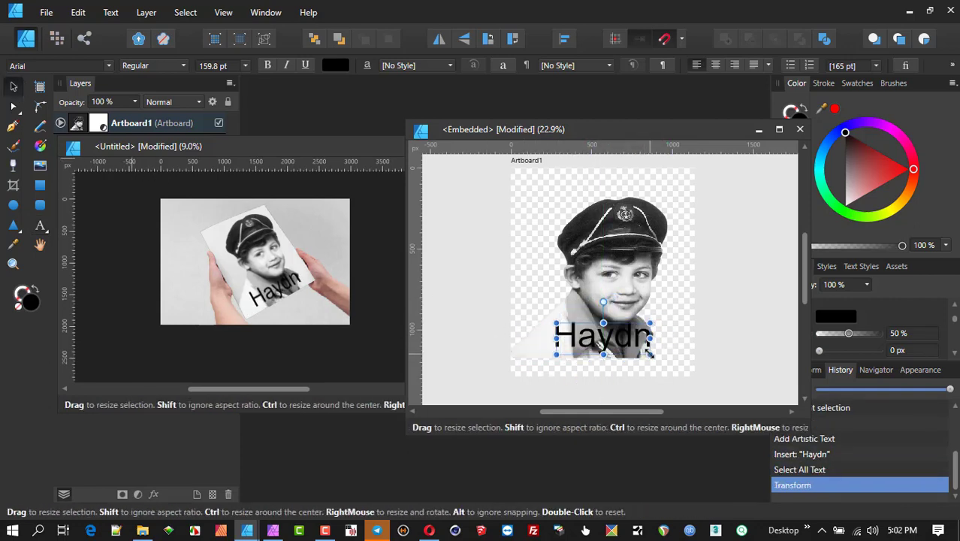
left_click_drag(650, 355, 630, 344)
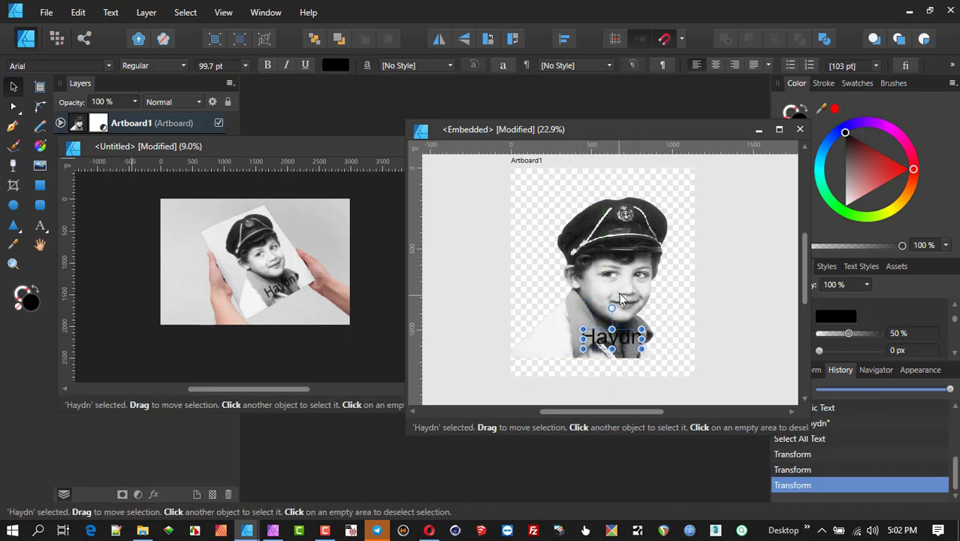
Close the Embedded window, then maximize the mockup window and dock it back into the workspace
left_click(799, 129)
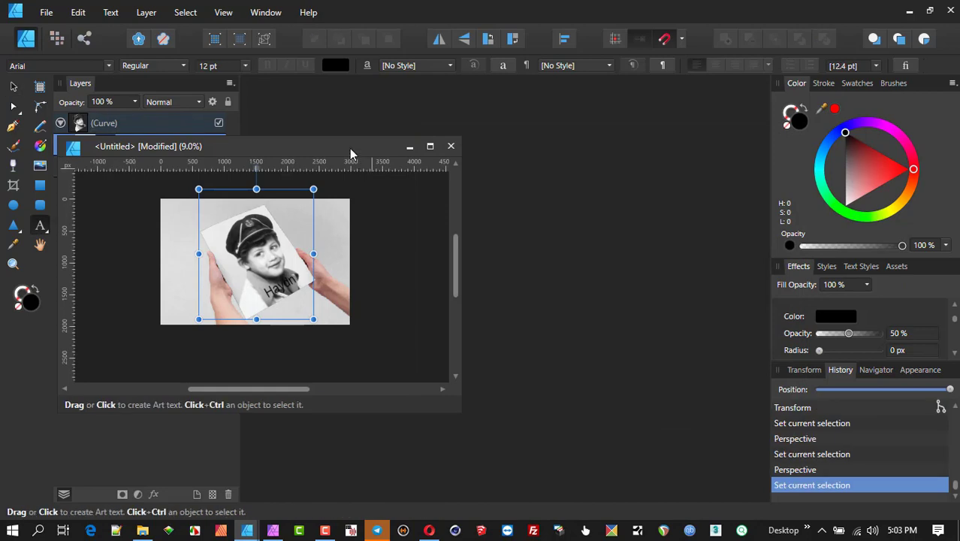
left_click_drag(351, 148, 568, 156)
left_click(651, 152)
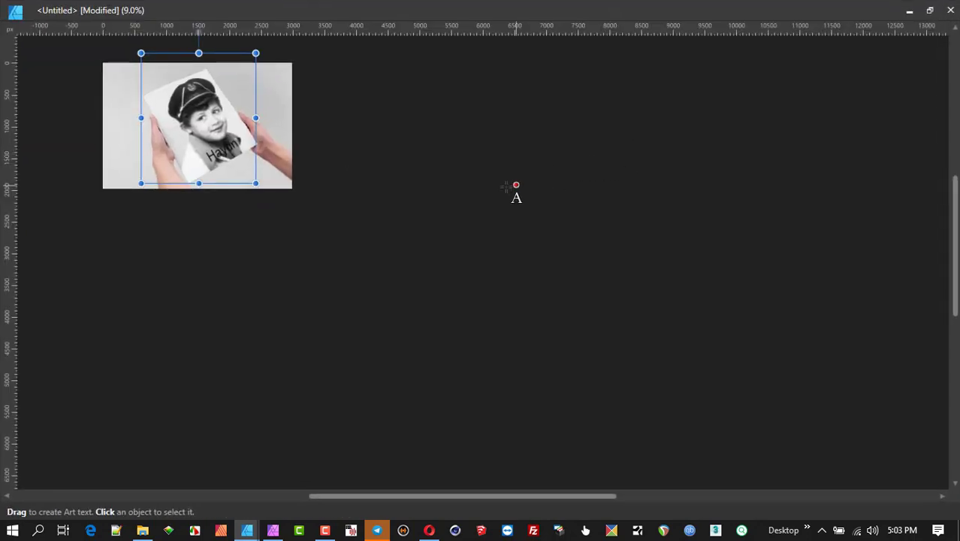
scroll(491, 188, "down", 1)
scroll(456, 154, "up", 2)
scroll(551, 294, "up", 3)
scroll(551, 294, "left", 3)
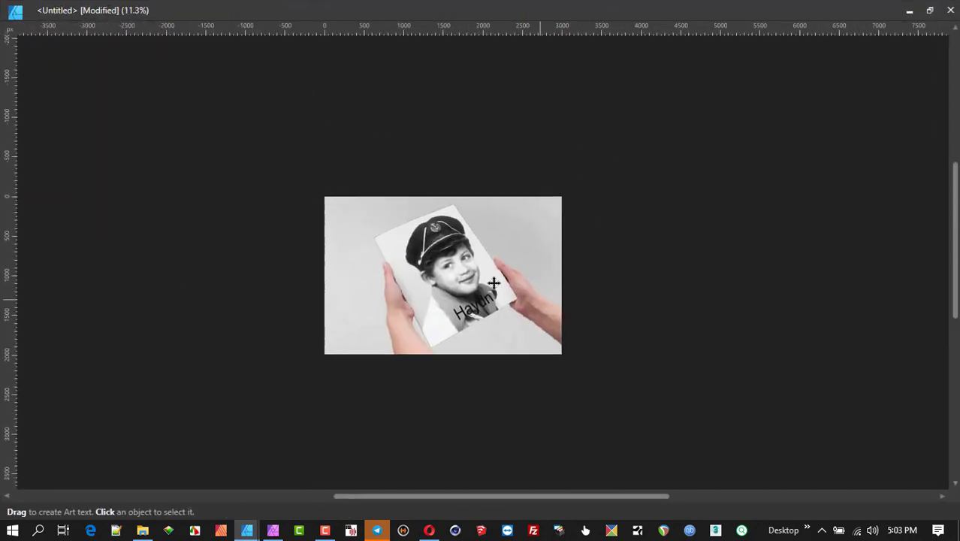
scroll(495, 281, "up", 2)
left_click_drag(729, 15, 535, 306)
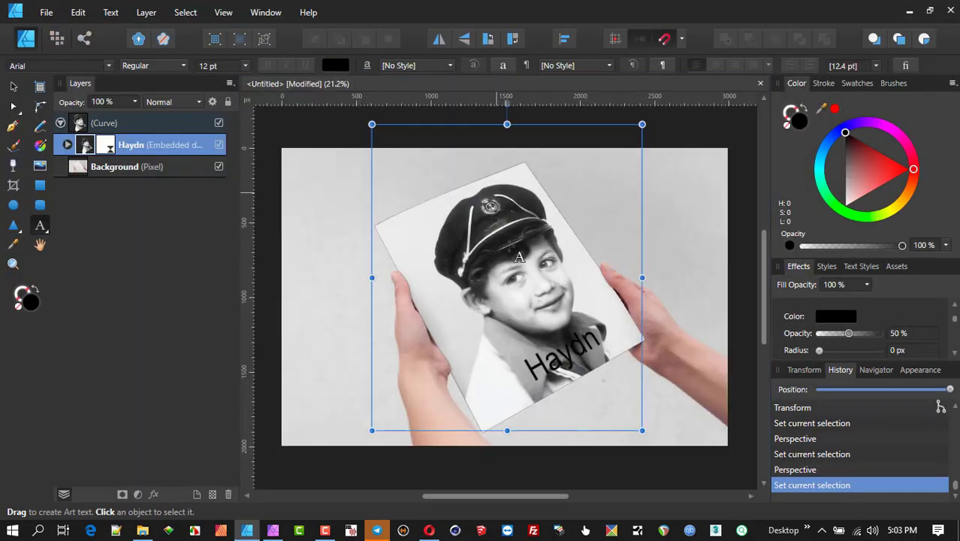
Expand and collapse the Haydn layer's contents, then select the Haydn portrait on the booklet
left_click(13, 87)
left_click(690, 218)
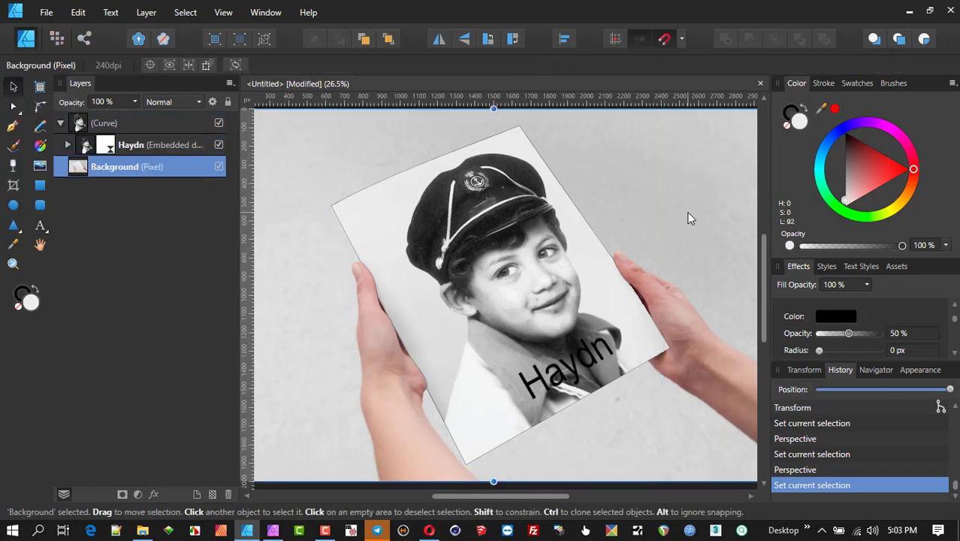
scroll(609, 289, "down", 3)
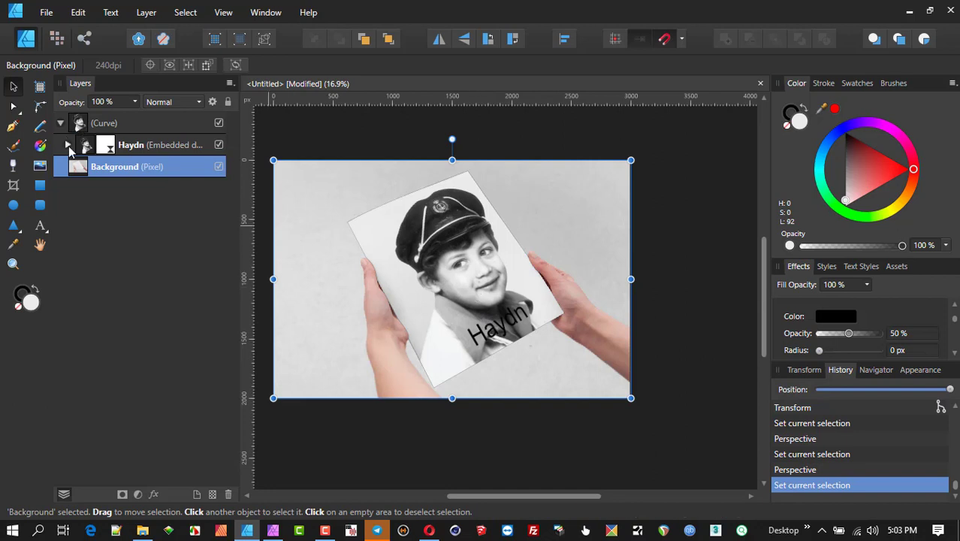
left_click(68, 145)
left_click(68, 145)
left_click(508, 320)
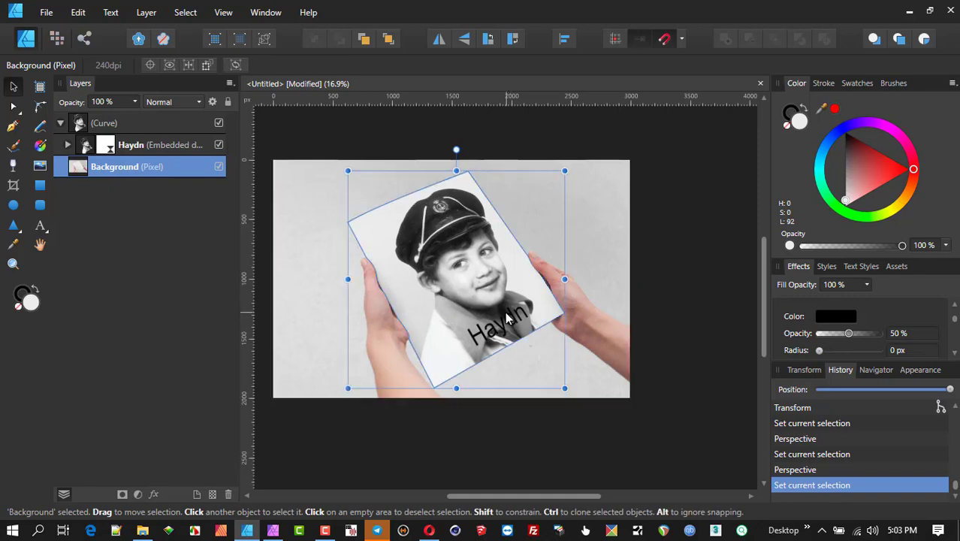
Open the embedded Haydn portrait in its own narrowed floating window
double_click(465, 268)
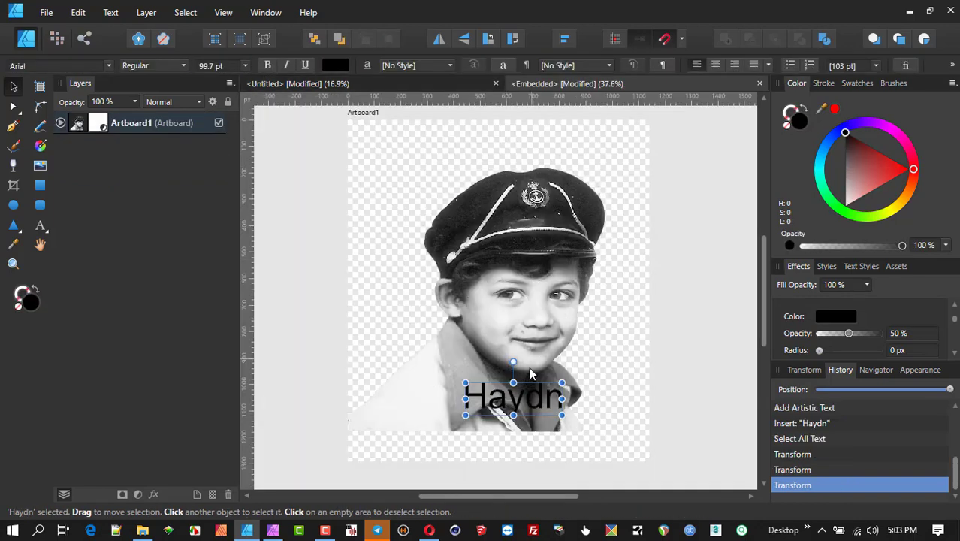
left_click_drag(579, 85, 718, 126)
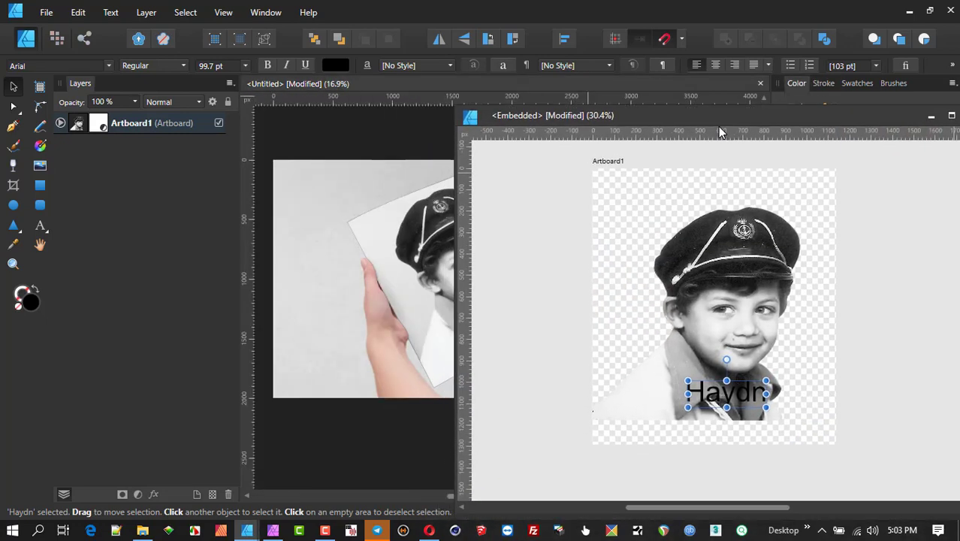
left_click_drag(451, 120, 634, 120)
left_click_drag(731, 112, 649, 102)
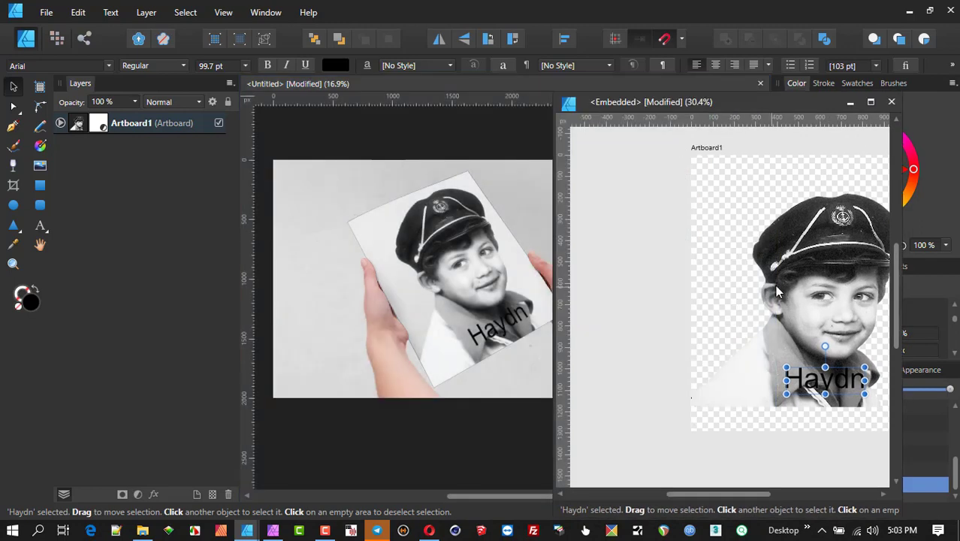
Move the Haydn text above the cap, shrink the portrait lower, and tilt the text to -14.6°
left_click_drag(739, 381, 675, 209)
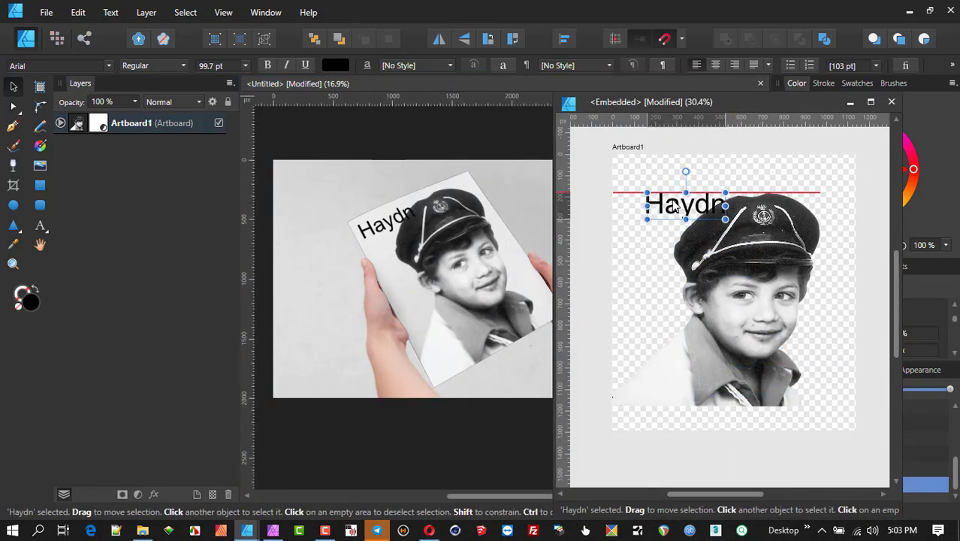
left_click(761, 242)
left_click_drag(760, 242, 771, 259)
left_click_drag(826, 207, 803, 233)
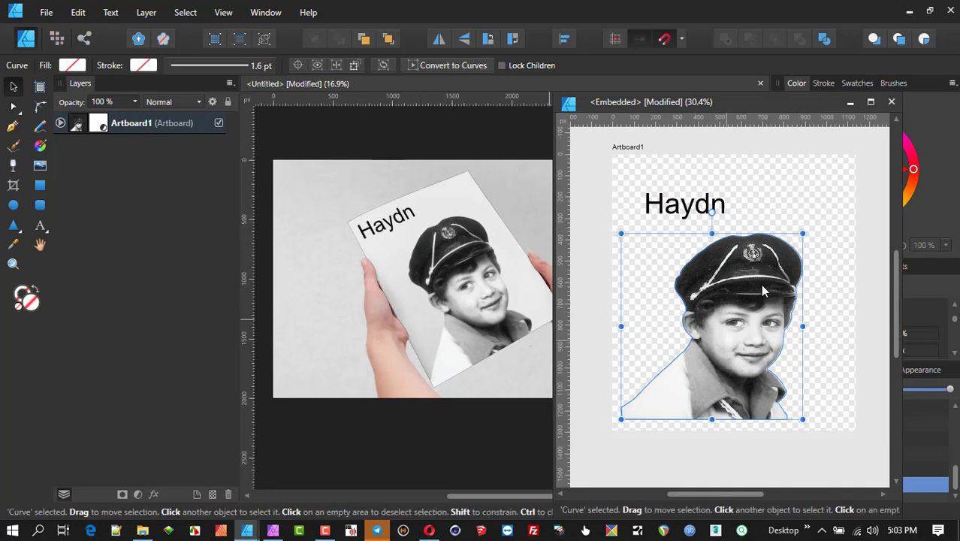
left_click(690, 213)
mouse_move(683, 180)
left_mouse_down()
mouse_move(691, 178)
mouse_move(671, 179)
left_mouse_up()
mouse_move(705, 213)
left_mouse_down()
mouse_move(681, 205)
mouse_move(699, 219)
left_mouse_up()
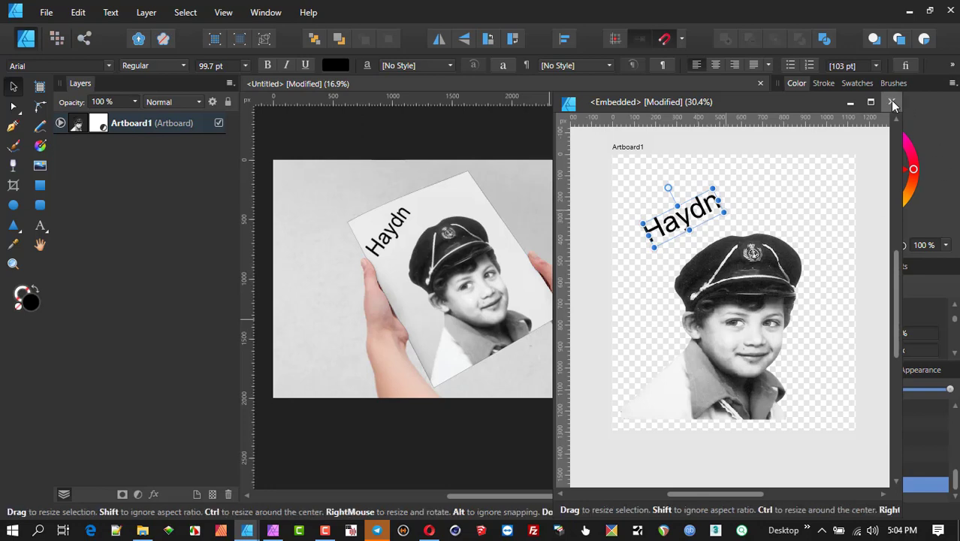
Close the Embedded window and save the mockup as 'Haydn' in Pictures > Fiverr
left_click(892, 103)
left_click(649, 192)
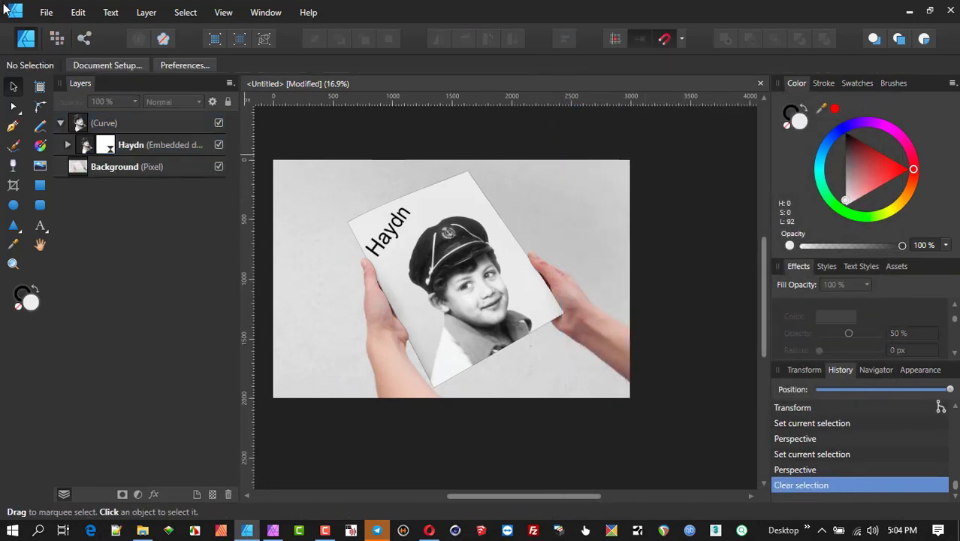
left_click(45, 12)
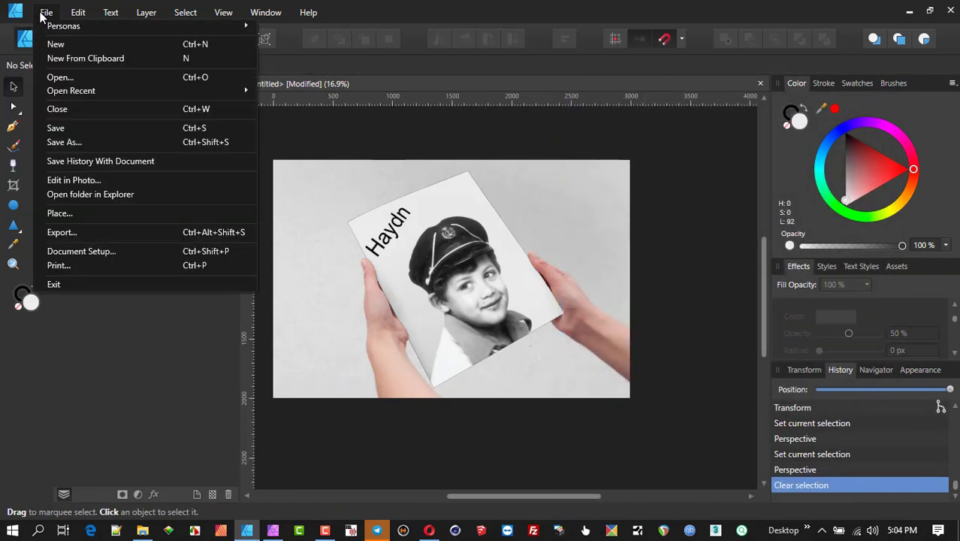
left_click(55, 127)
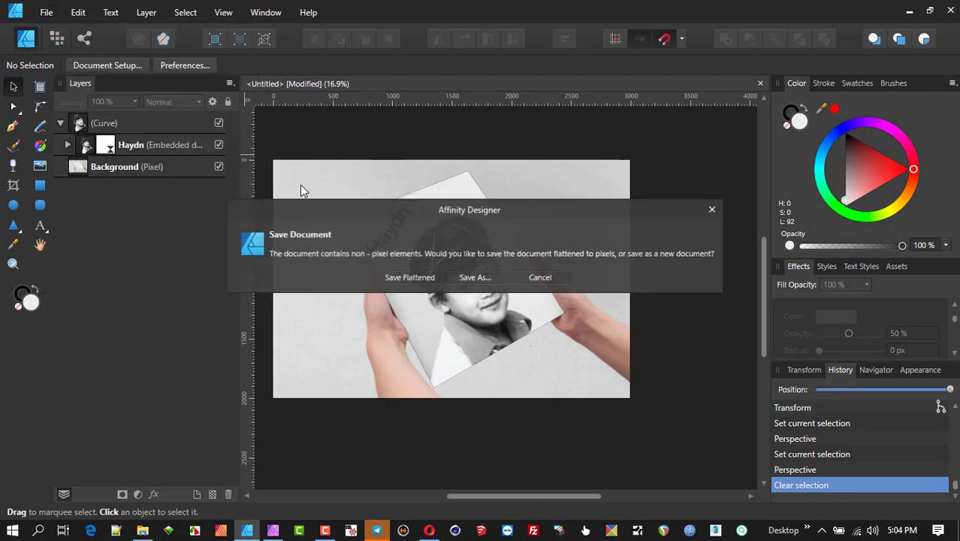
left_click(486, 276)
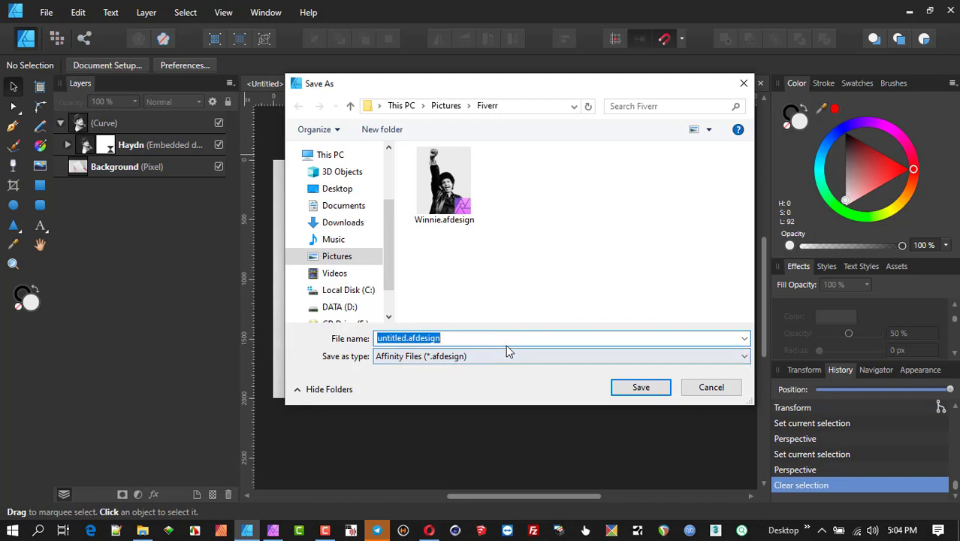
type("Haydn")
key("Return")
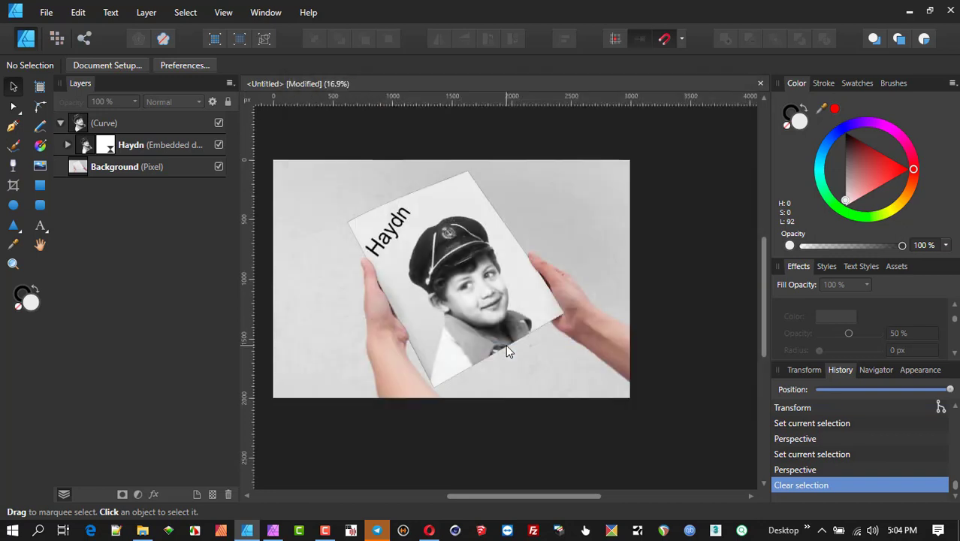
scroll(483, 236, "up", 2)
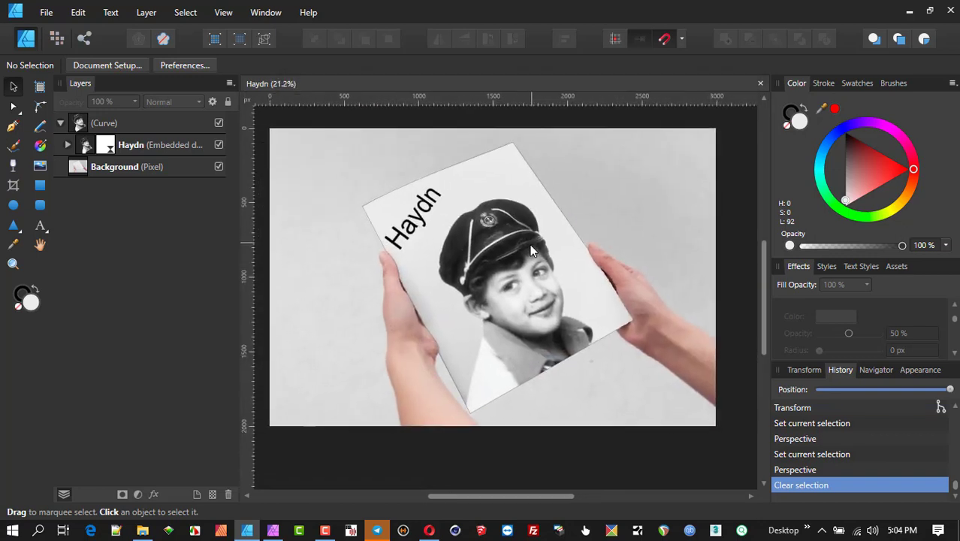